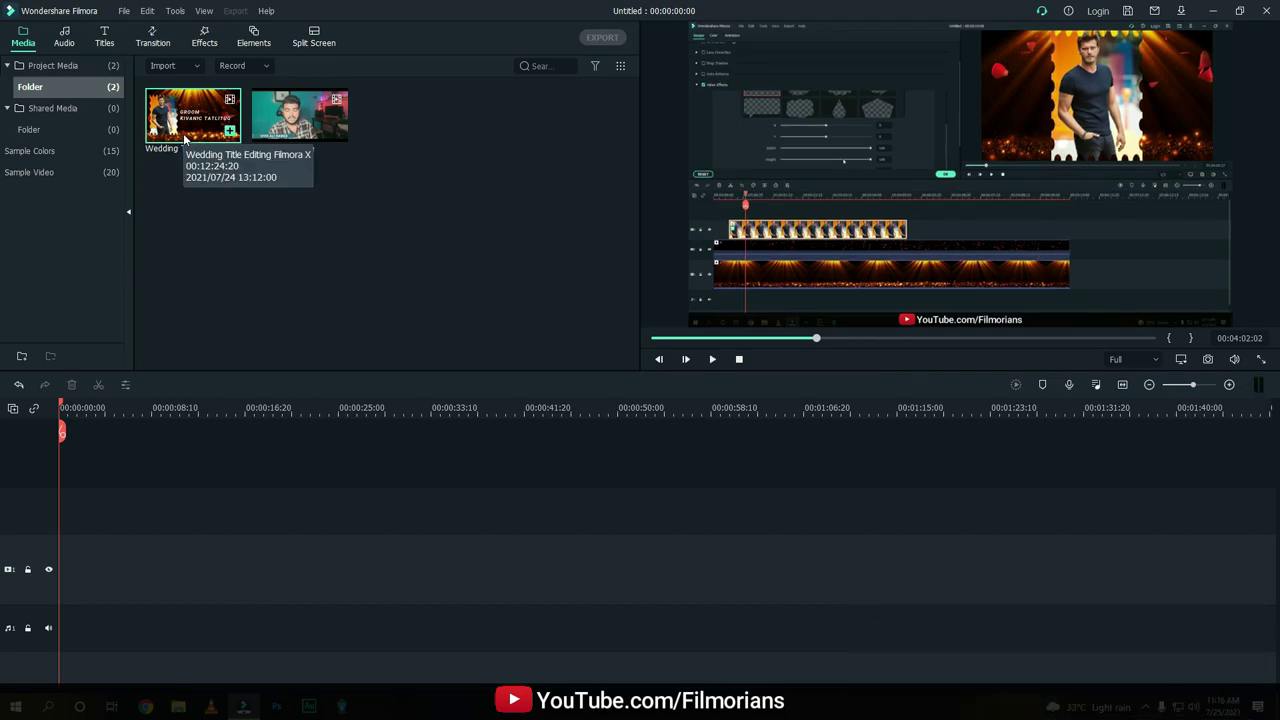
Place the Wedding Title Editing clip at the start of the first video track and match the project settings to 1920 x 1080 60fps
{"action": "left_click_drag", "start_coordinate": [188, 140], "coordinate": [60, 557]}
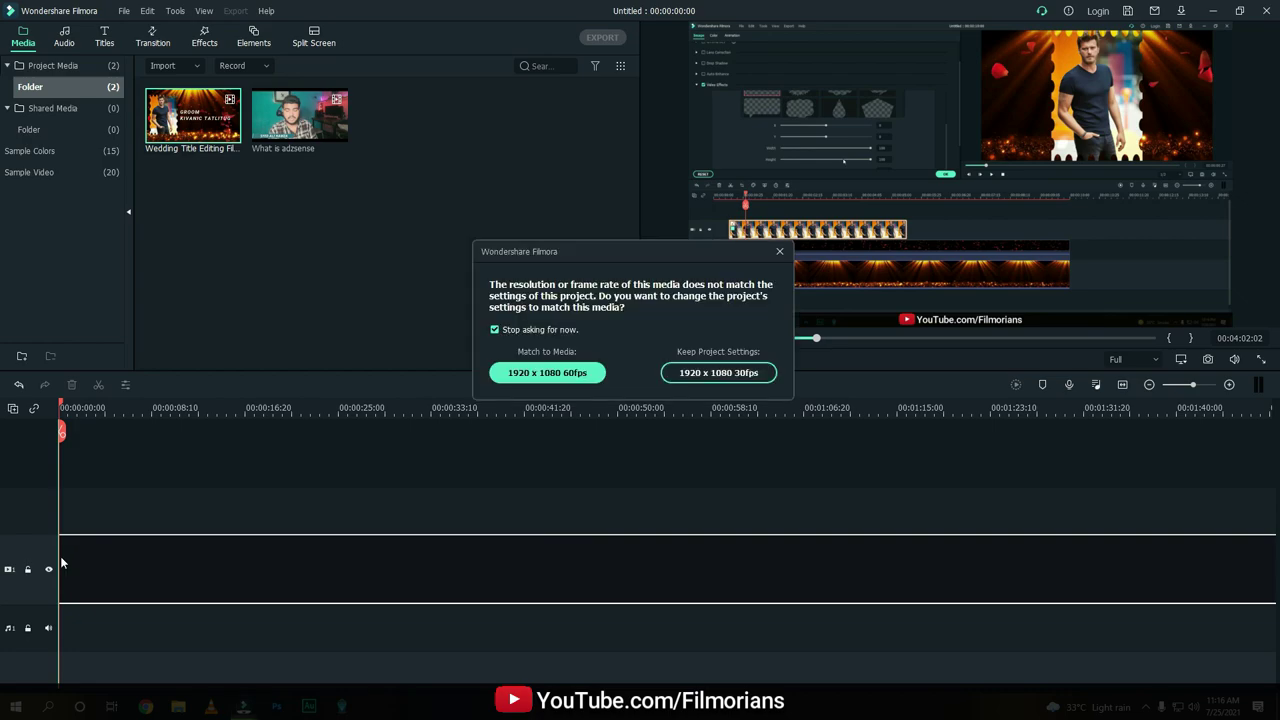
{"action": "left_click", "coordinate": [547, 373]}
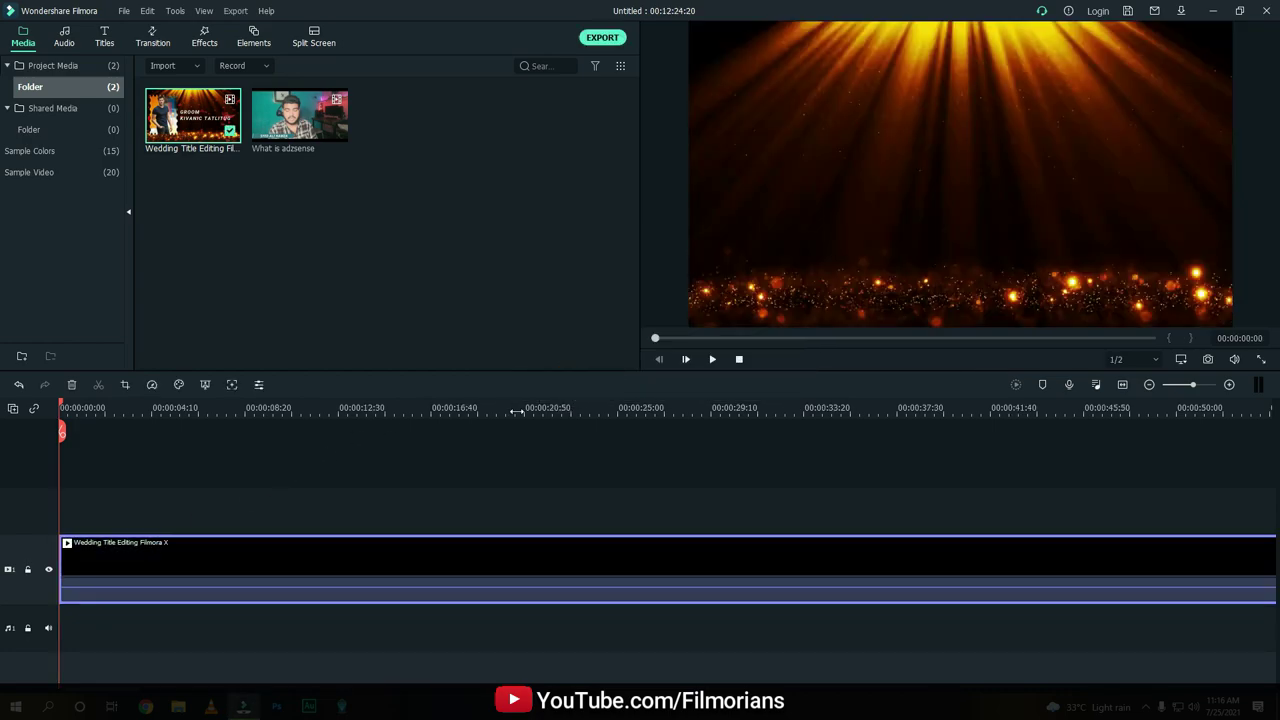
Split the Wedding Title Editing clip at about 50 seconds, where the screen recording begins, and delete the intro portion before it
{"action": "left_click", "coordinate": [244, 410]}
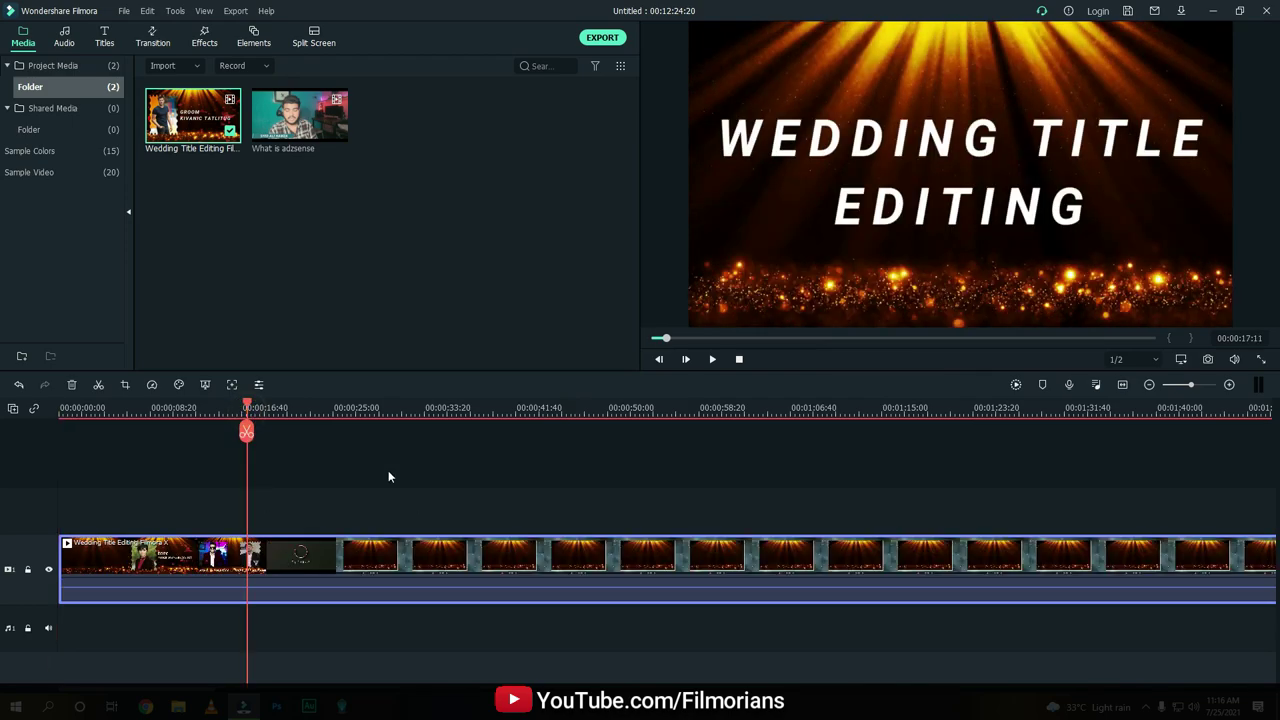
{"action": "left_click", "coordinate": [378, 411]}
{"action": "left_click", "coordinate": [454, 410]}
{"action": "left_click", "coordinate": [557, 410]}
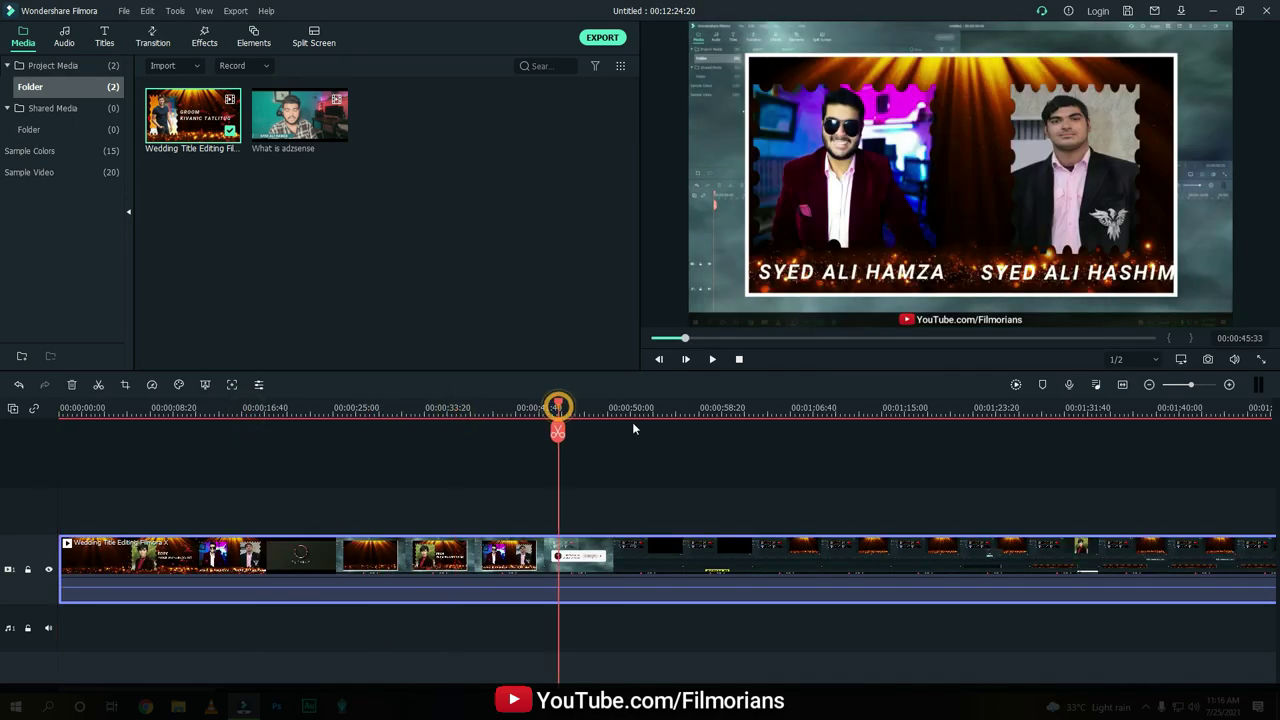
{"action": "left_click", "coordinate": [611, 408]}
{"action": "key", "text": "ctrl+b"}
{"action": "key", "text": "Delete"}
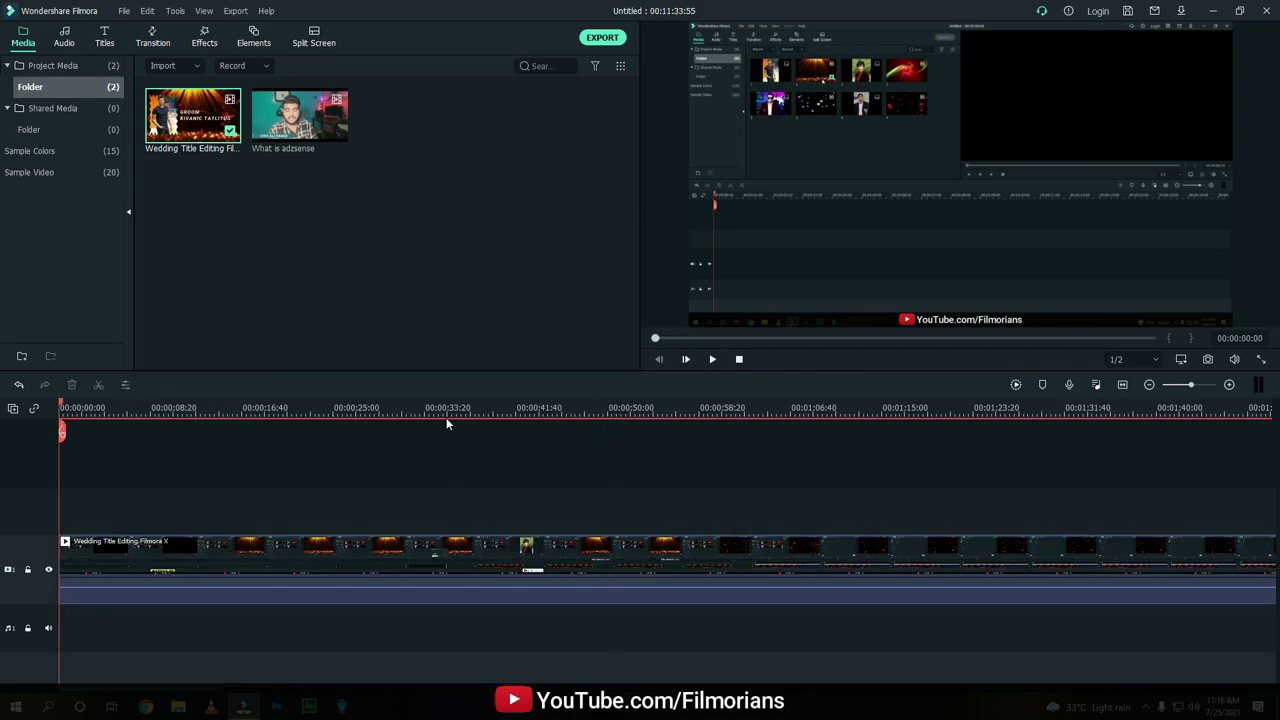
Split the remaining clip at 00:00:35:17 and delete everything after the cut
{"action": "left_click", "coordinate": [446, 417]}
{"action": "key", "text": "ctrl+b"}
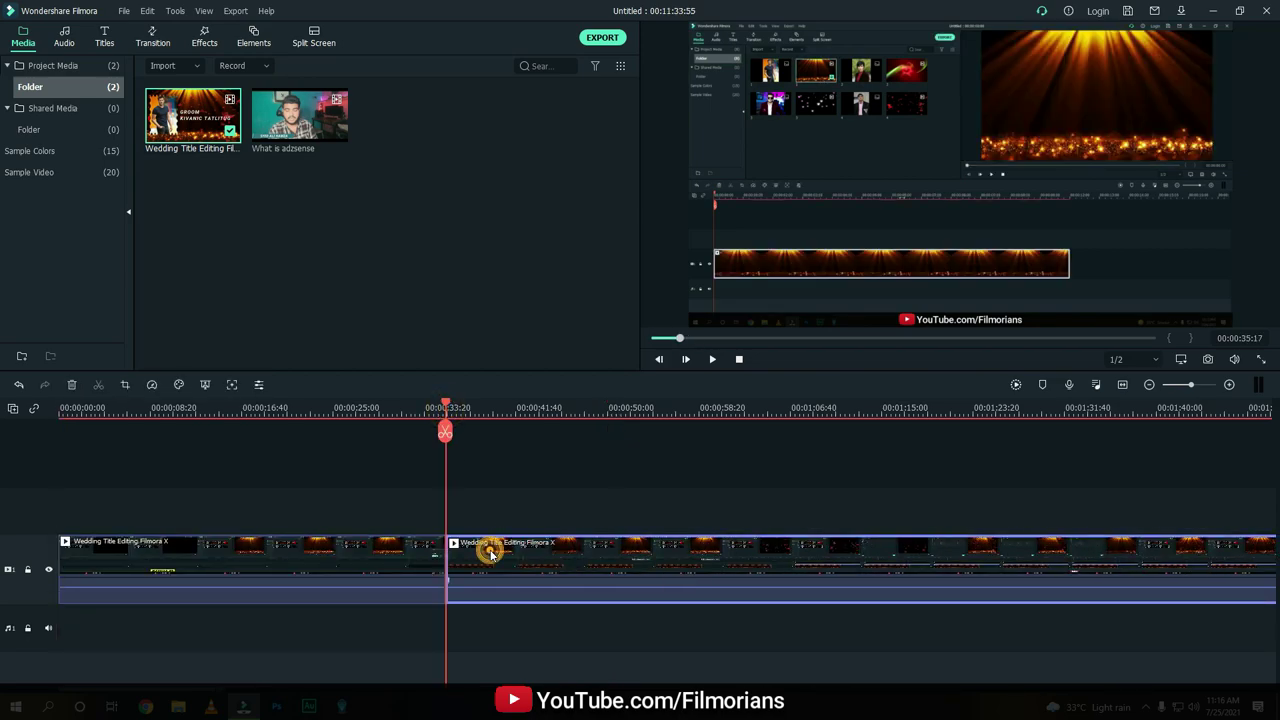
{"action": "left_click", "coordinate": [490, 555]}
{"action": "key", "text": "Delete"}
Place the presenter's facecam clip on the video track above, starting at 0 and matching the screen-recording clip's length
{"action": "key", "text": "Home"}
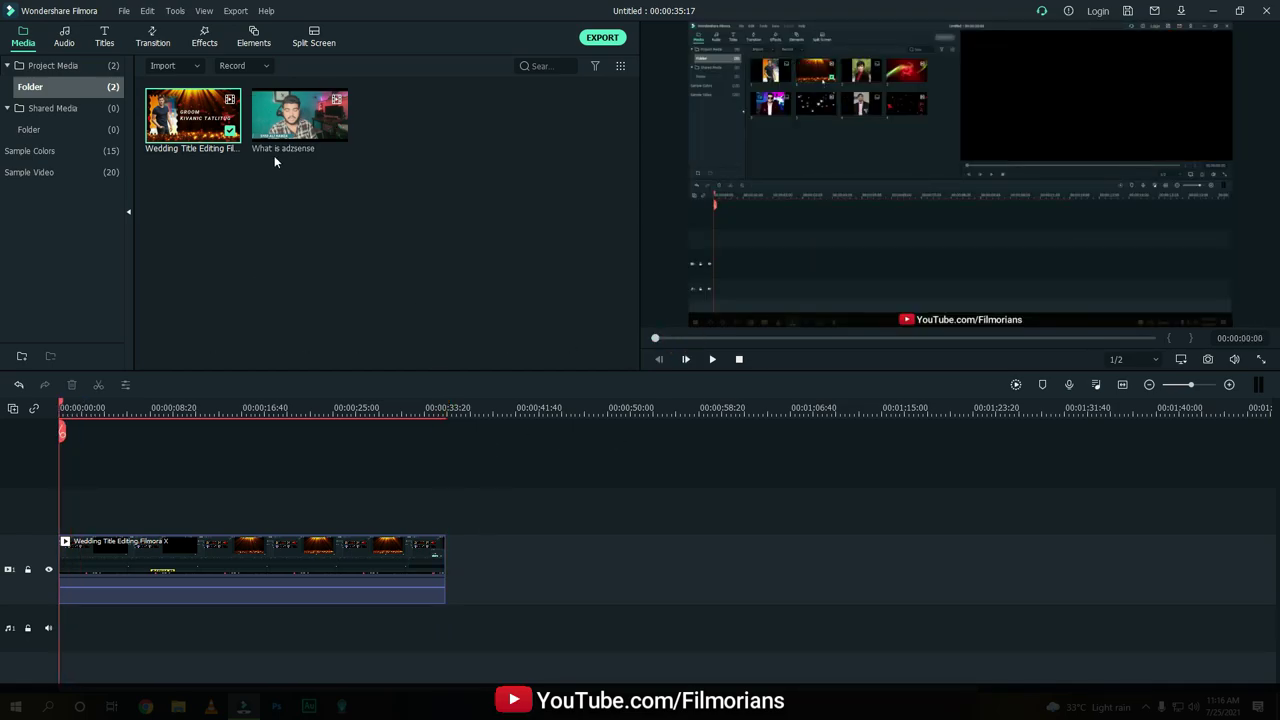
{"action": "left_click_drag", "start_coordinate": [274, 140], "coordinate": [55, 507]}
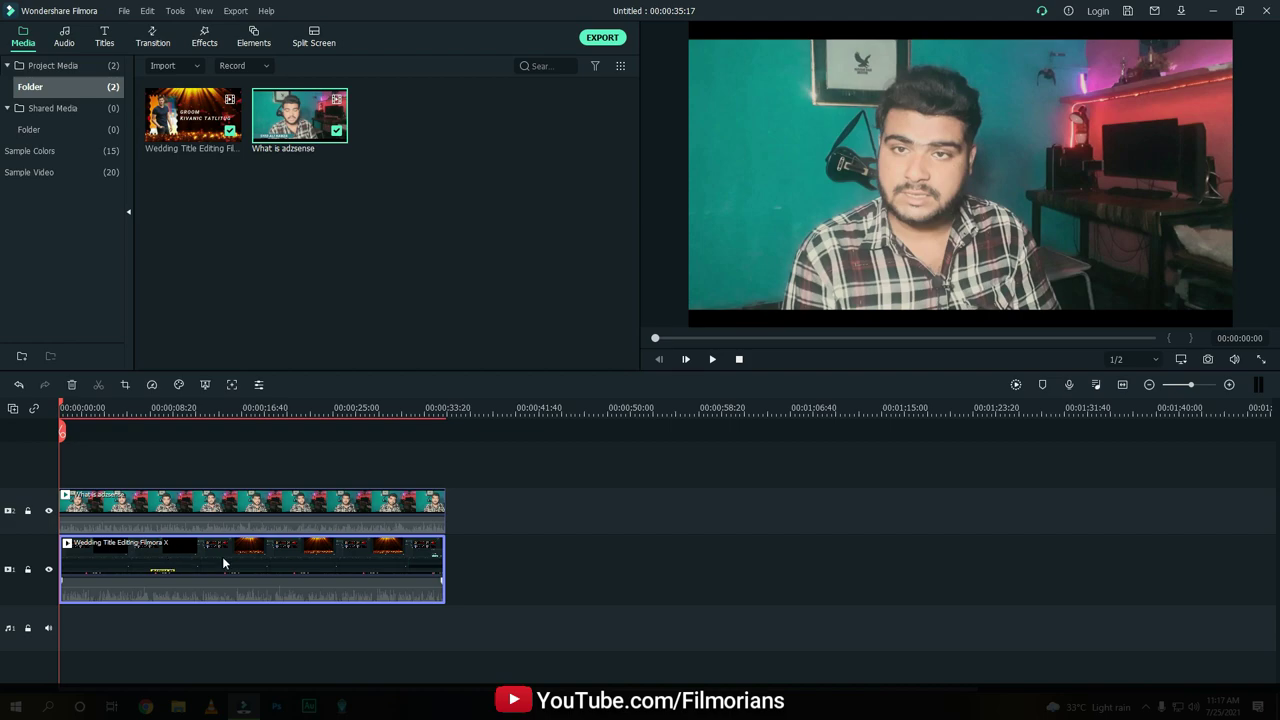
Find the Image Mask effect and apply it to the facecam clip on the upper video track
{"action": "left_click", "coordinate": [249, 514]}
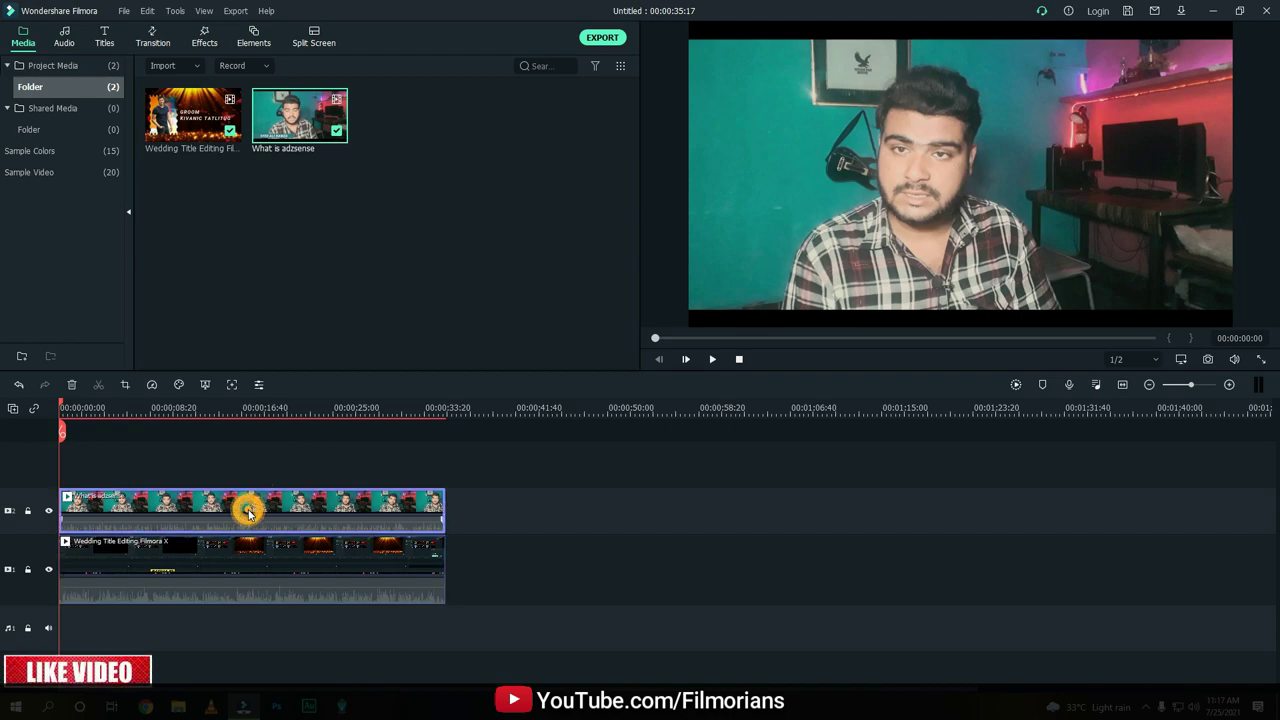
{"action": "left_click", "coordinate": [199, 47]}
{"action": "left_click", "coordinate": [589, 66]}
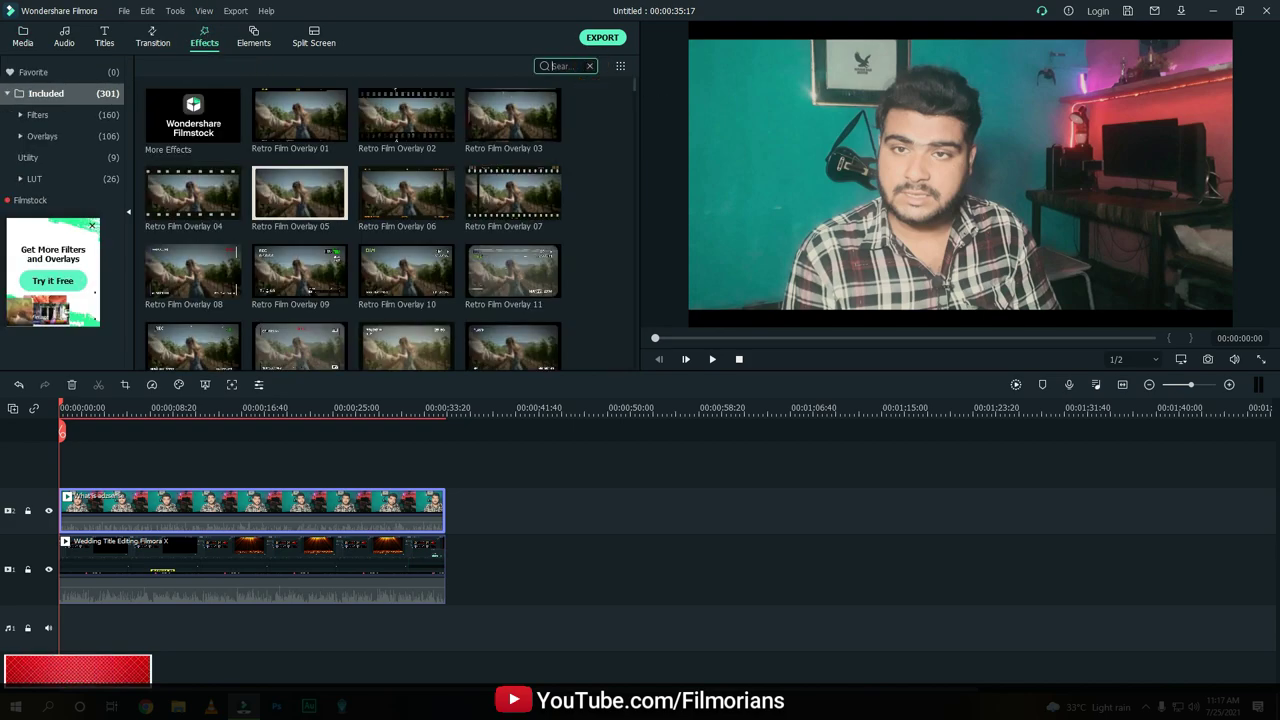
{"action": "type", "text": "ima"}
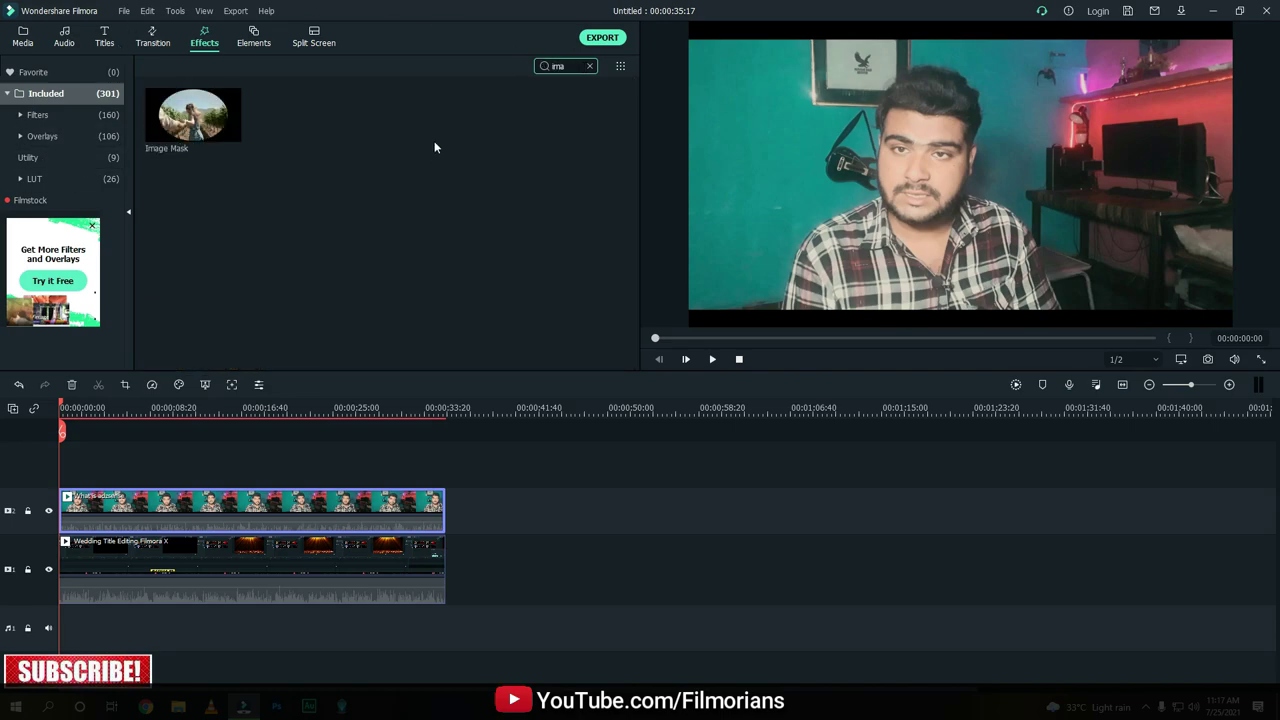
{"action": "mouse_move", "coordinate": [212, 128]}
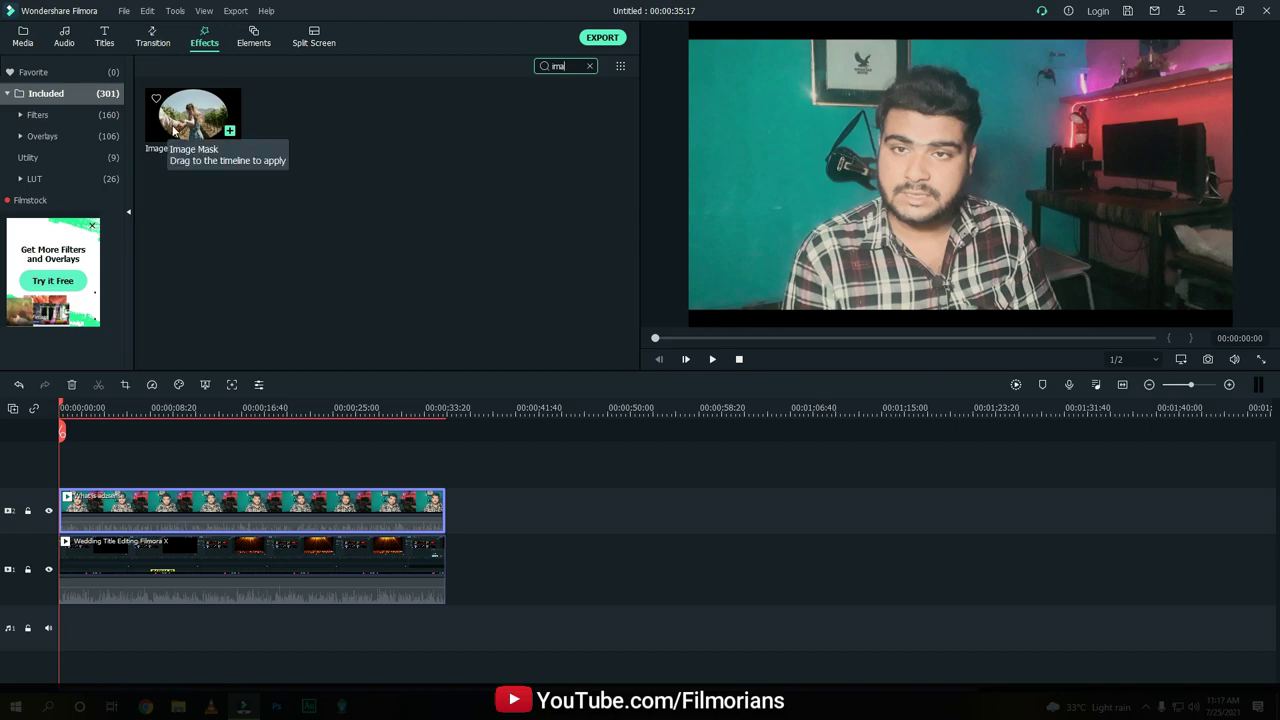
{"action": "left_click_drag", "start_coordinate": [173, 130], "coordinate": [124, 508]}
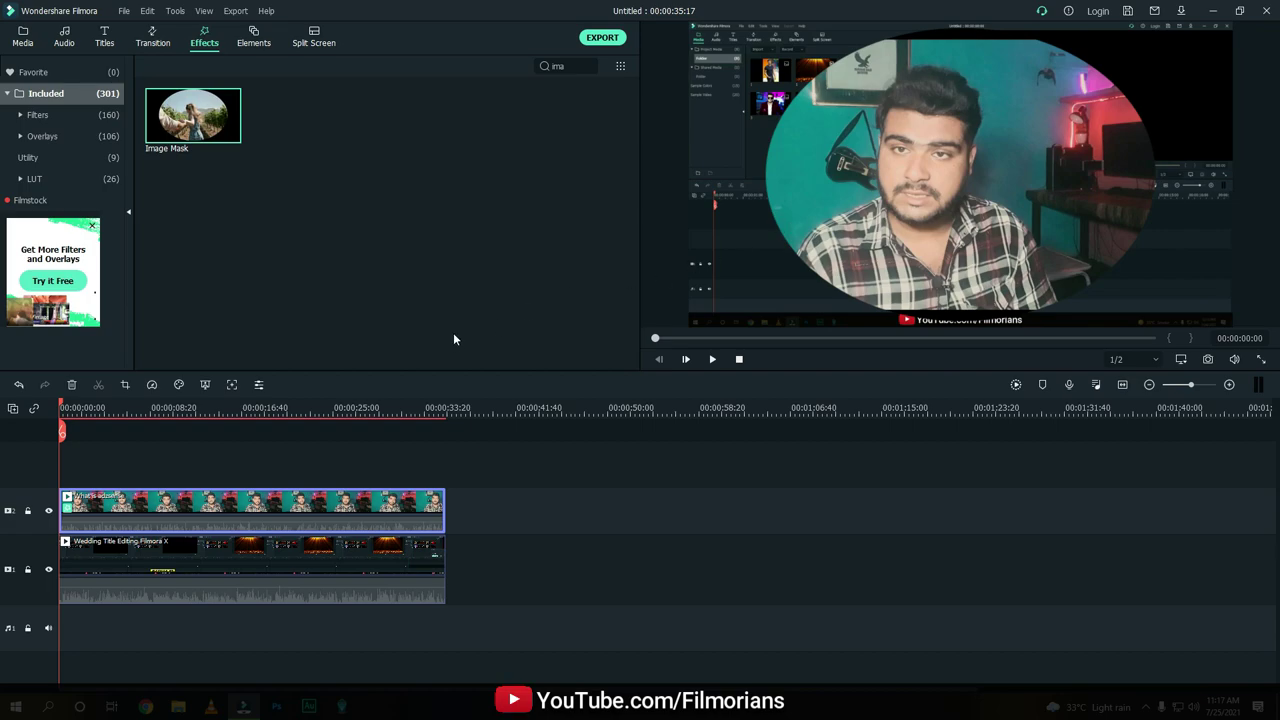
Shape the facecam clip's Image Mask into a circle around the presenter with X -50, width 62 and height 90
{"action": "double_click", "coordinate": [198, 511]}
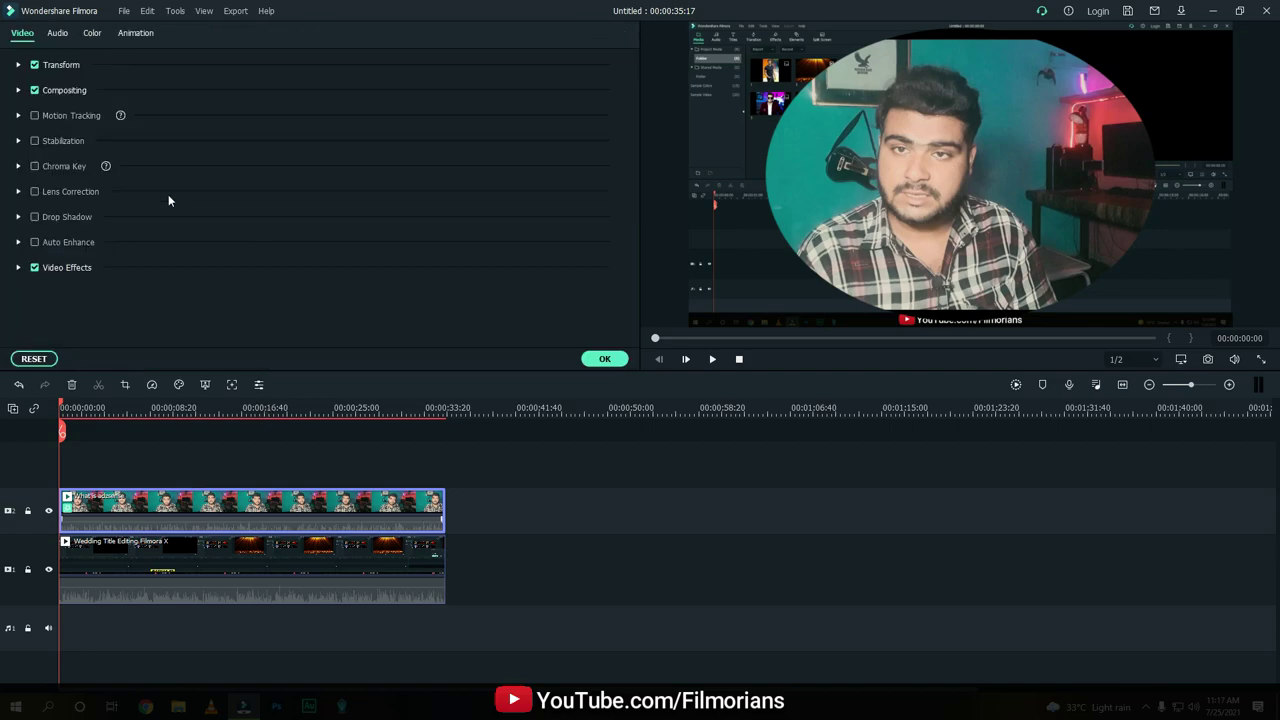
{"action": "left_click", "coordinate": [18, 268]}
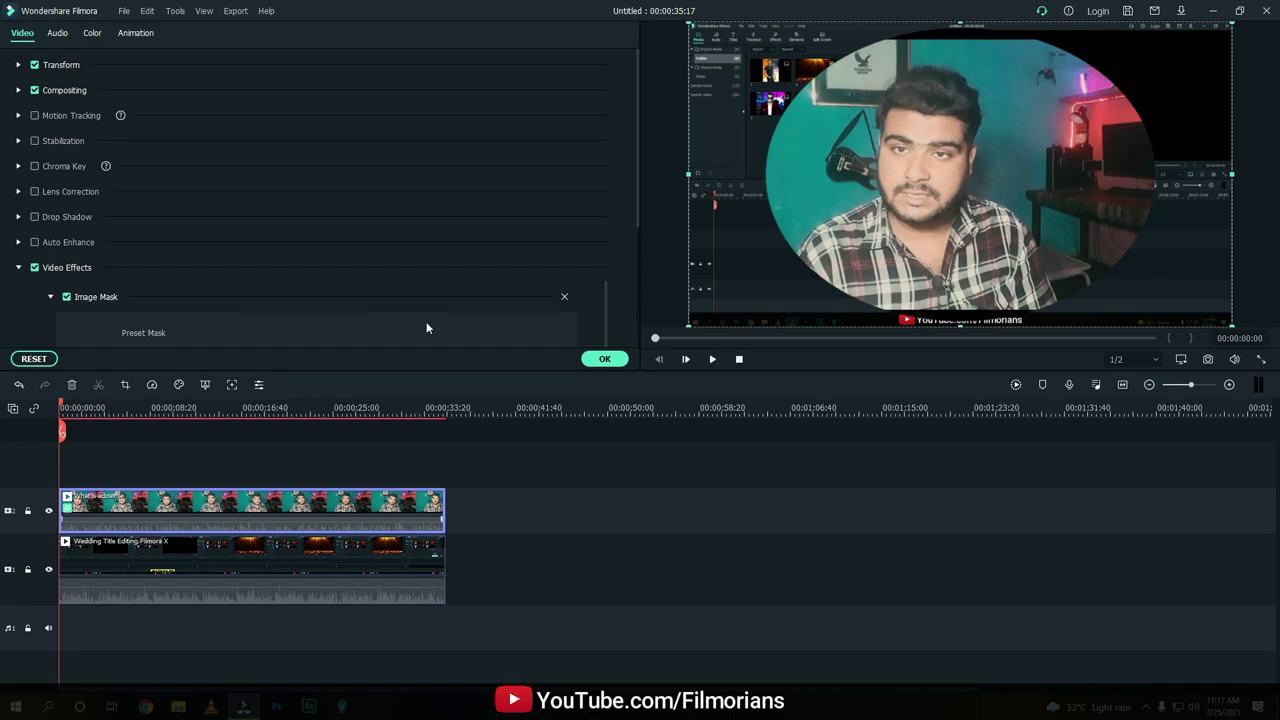
{"action": "scroll", "coordinate": [426, 324], "scroll_direction": "down", "scroll_amount": 2}
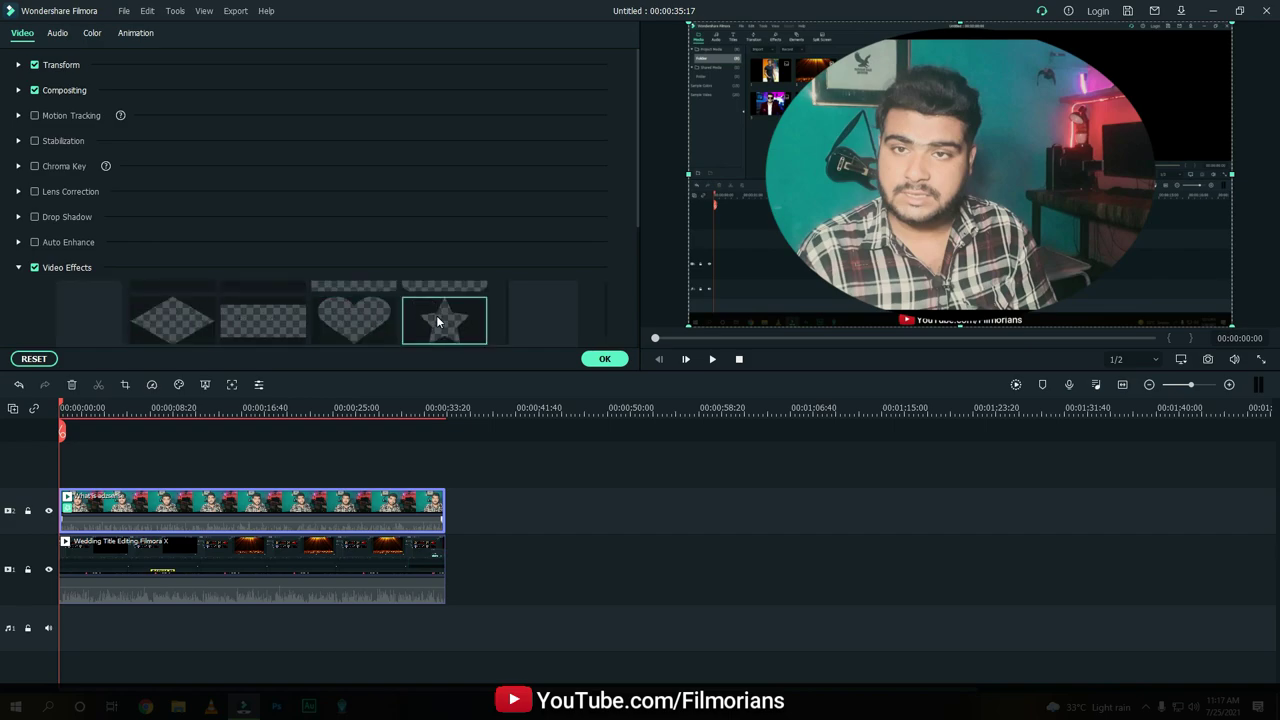
{"action": "scroll", "coordinate": [505, 316], "scroll_direction": "down", "scroll_amount": 3}
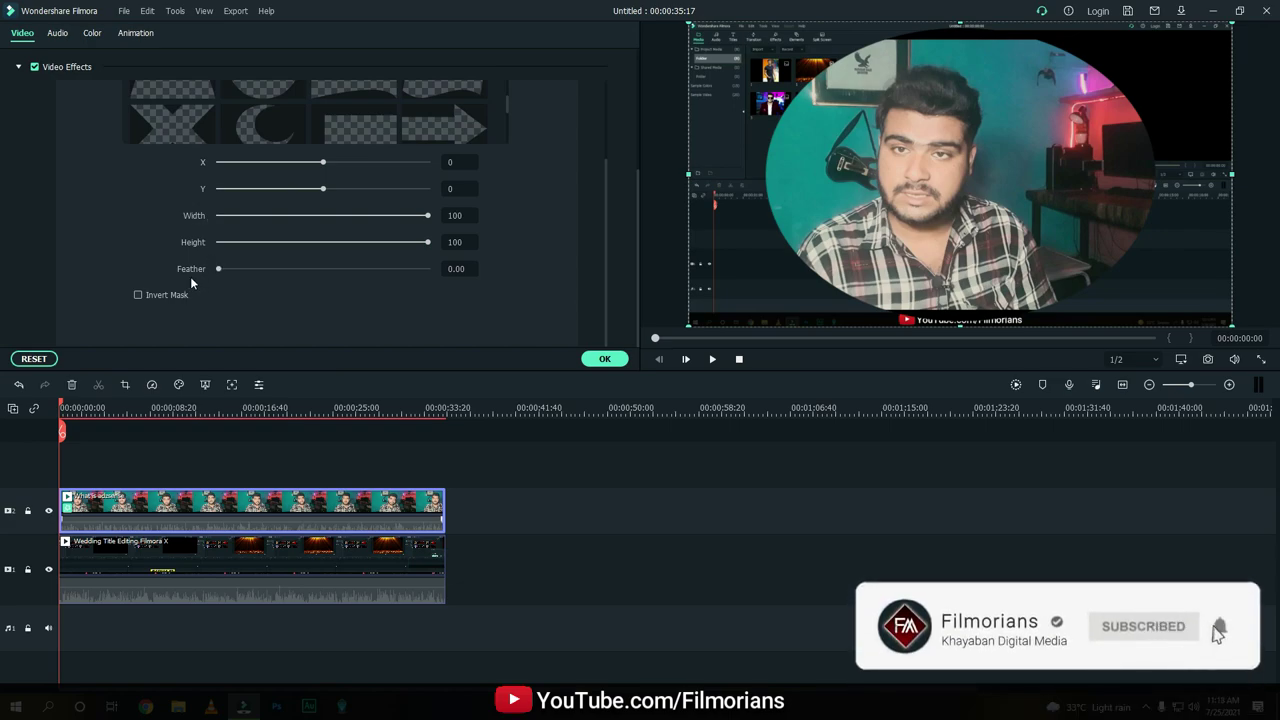
{"action": "scroll", "coordinate": [313, 267], "scroll_direction": "up", "scroll_amount": 2}
{"action": "scroll", "coordinate": [313, 267], "scroll_direction": "down", "scroll_amount": 2}
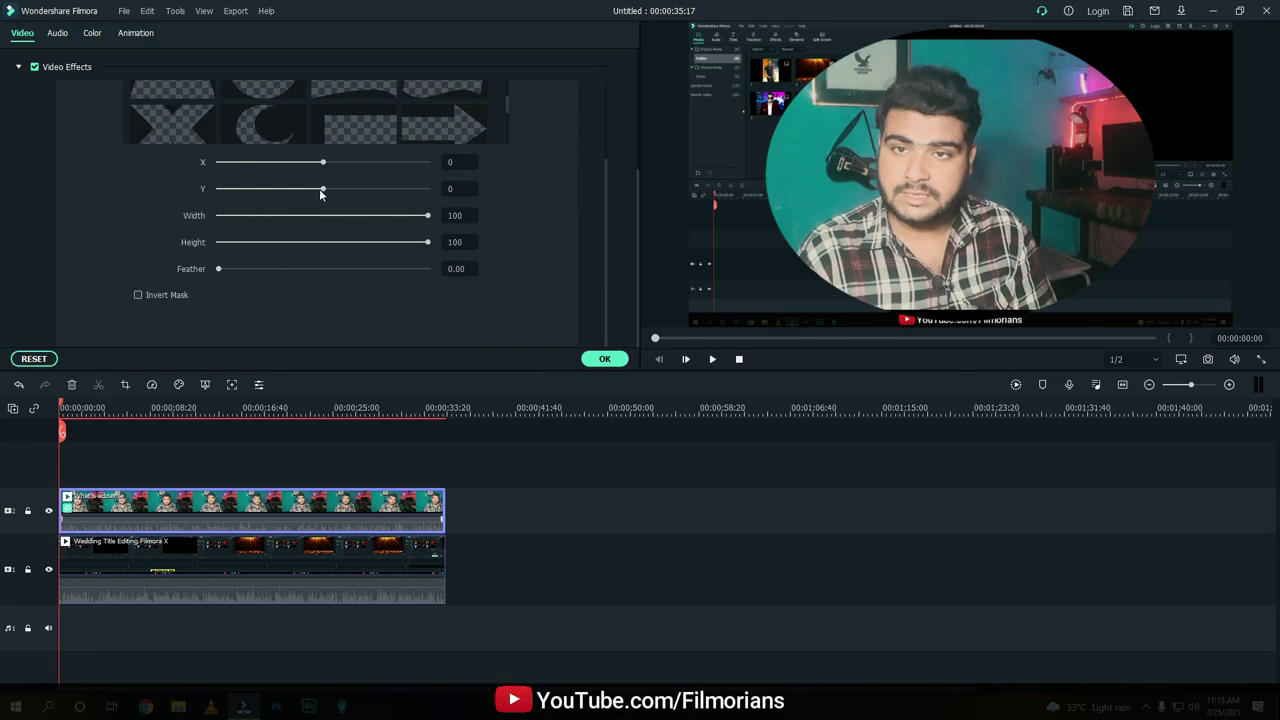
{"action": "left_click_drag", "start_coordinate": [363, 216], "coordinate": [350, 224]}
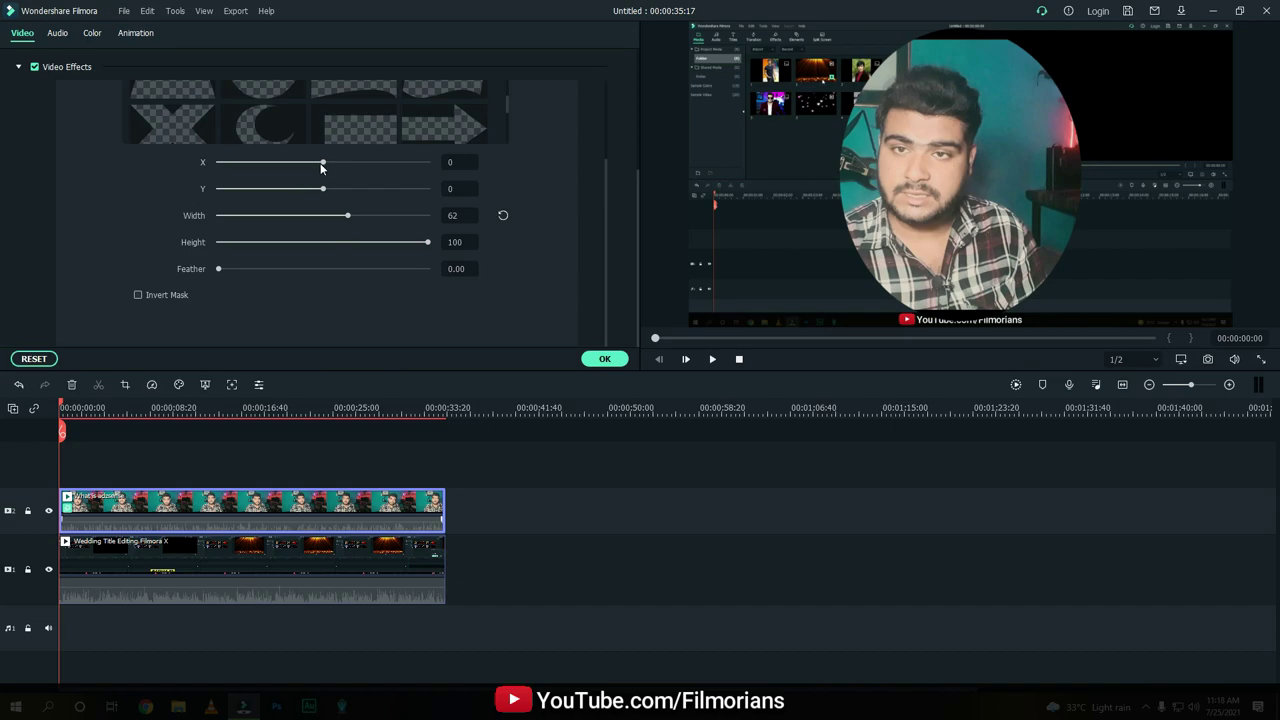
{"action": "left_click_drag", "start_coordinate": [323, 164], "coordinate": [317, 170]}
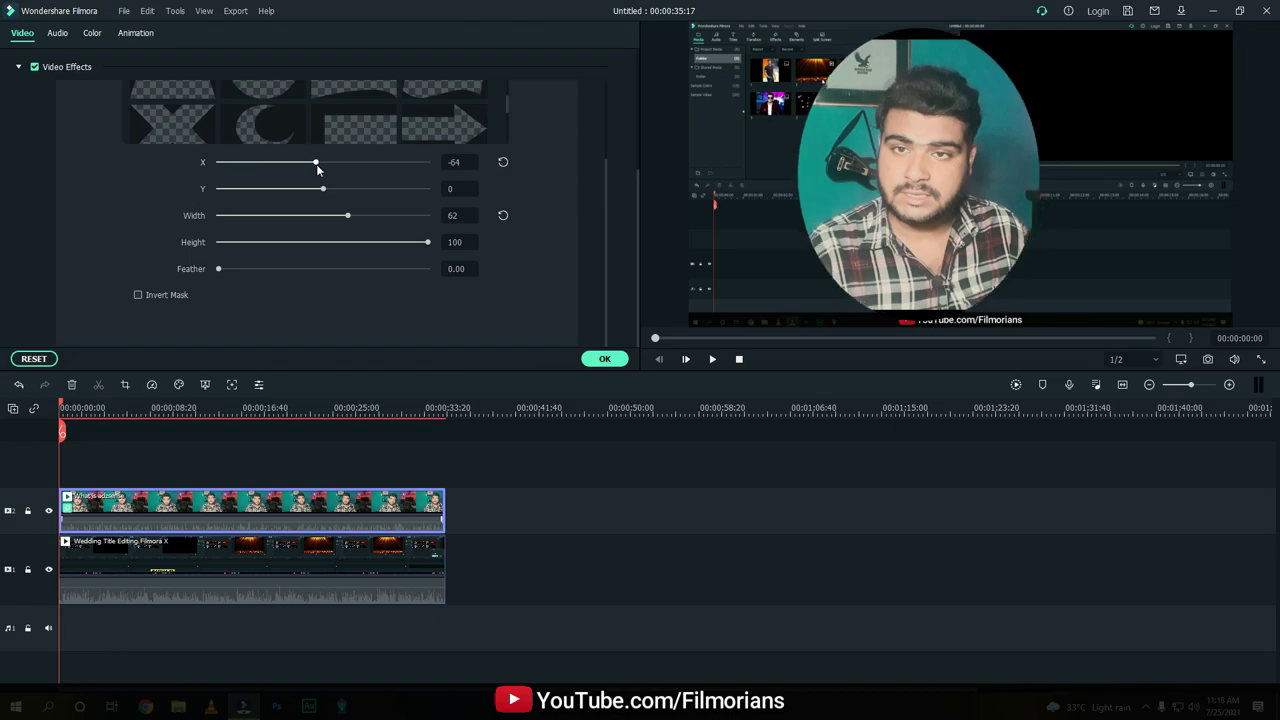
{"action": "left_click_drag", "start_coordinate": [319, 170], "coordinate": [322, 170]}
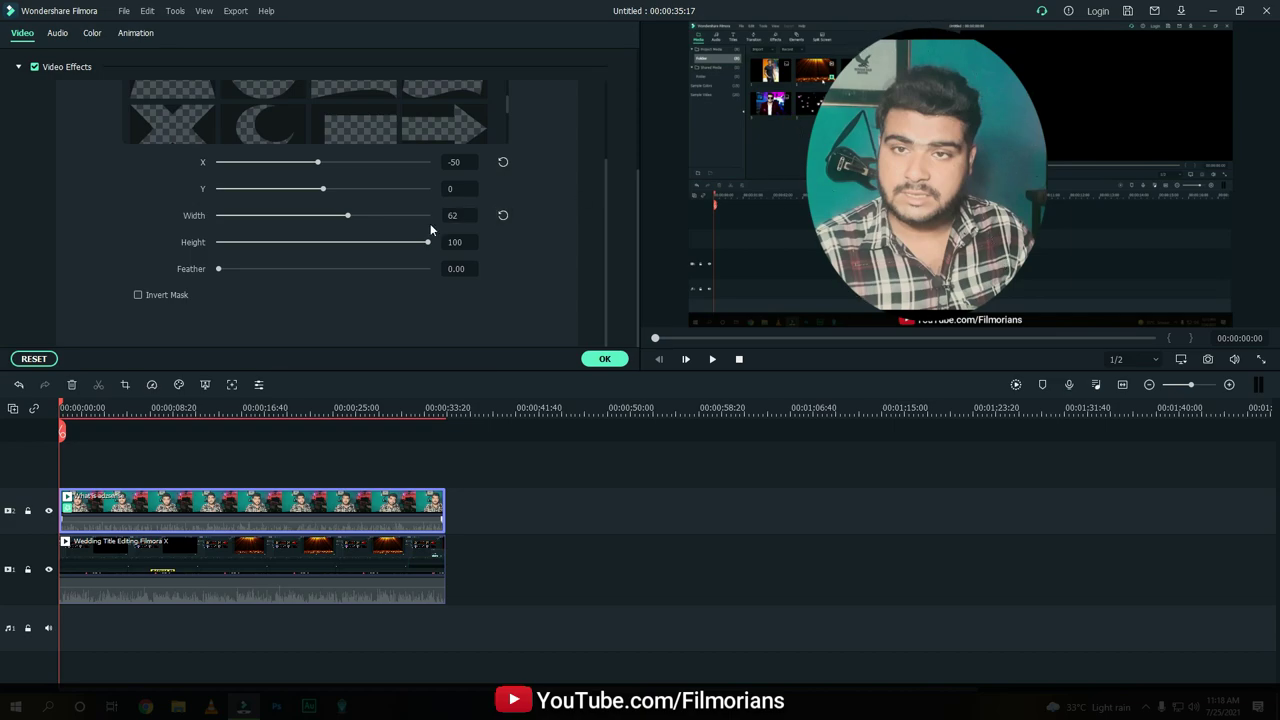
{"action": "left_click_drag", "start_coordinate": [321, 189], "coordinate": [323, 187]}
{"action": "mouse_move", "coordinate": [406, 241]}
{"action": "left_mouse_down"}
{"action": "mouse_move", "coordinate": [390, 246]}
{"action": "mouse_move", "coordinate": [408, 247]}
{"action": "left_mouse_up"}
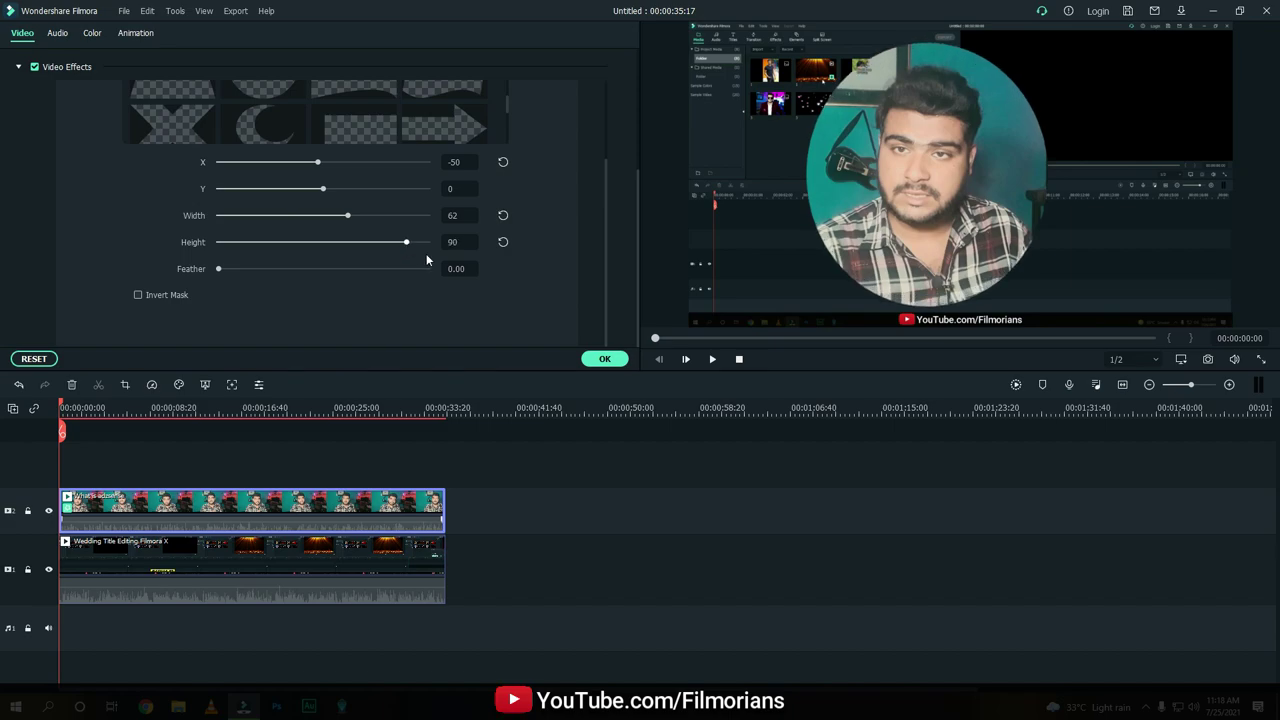
{"action": "left_click", "coordinate": [604, 358]}
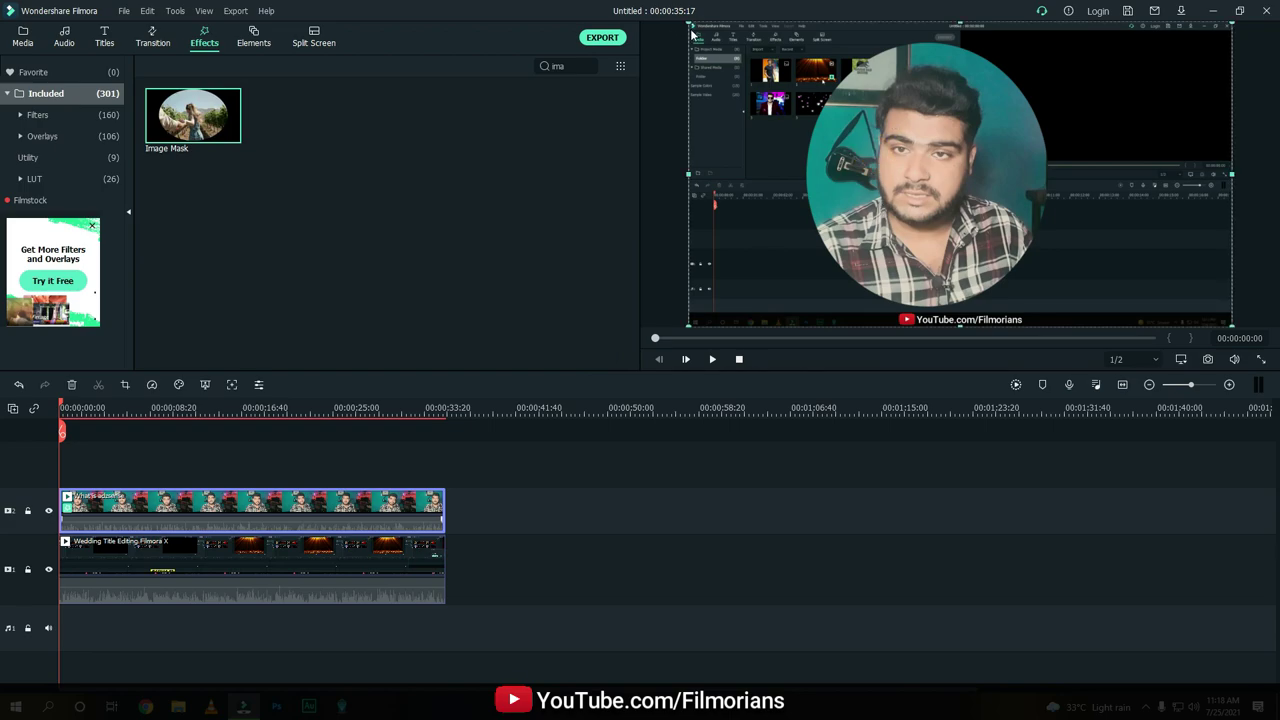
Shrink the masked facecam clip and position it in the lower-right corner of the video frame, and clear the effects search
{"action": "left_click_drag", "start_coordinate": [690, 24], "coordinate": [1057, 229]}
{"action": "left_click_drag", "start_coordinate": [1080, 284], "coordinate": [1135, 264]}
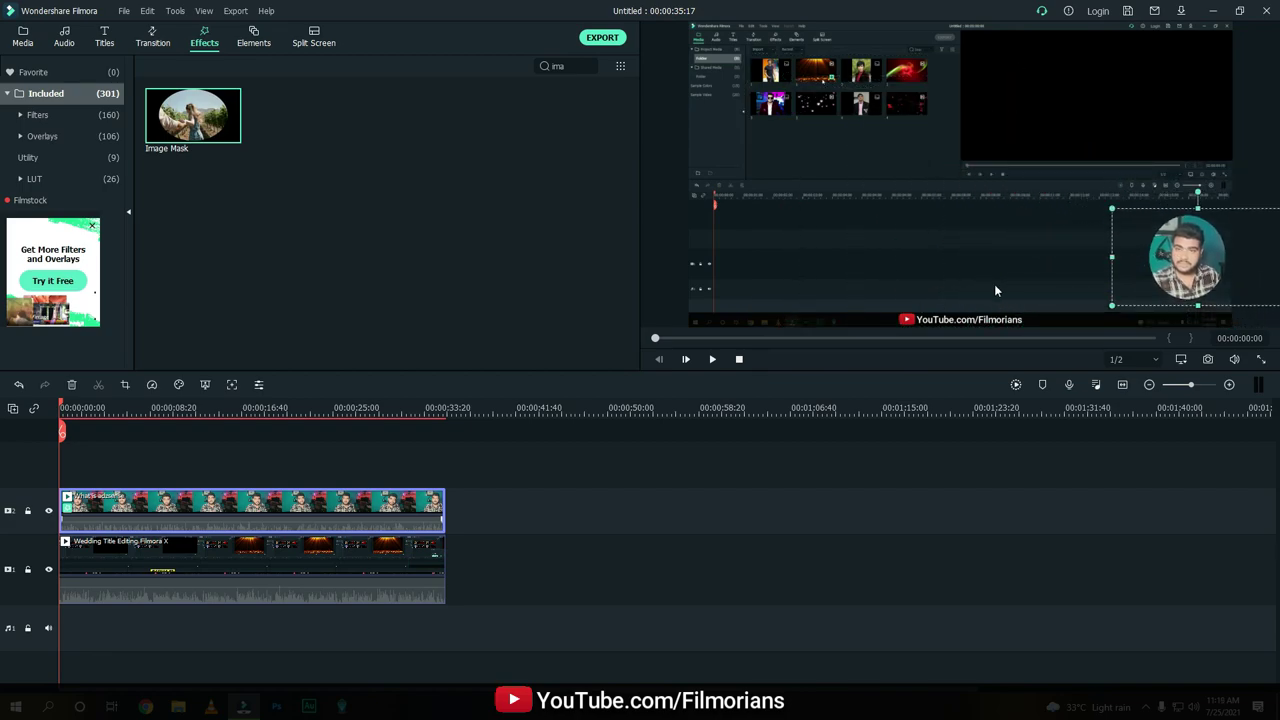
{"action": "left_click", "coordinate": [589, 66]}
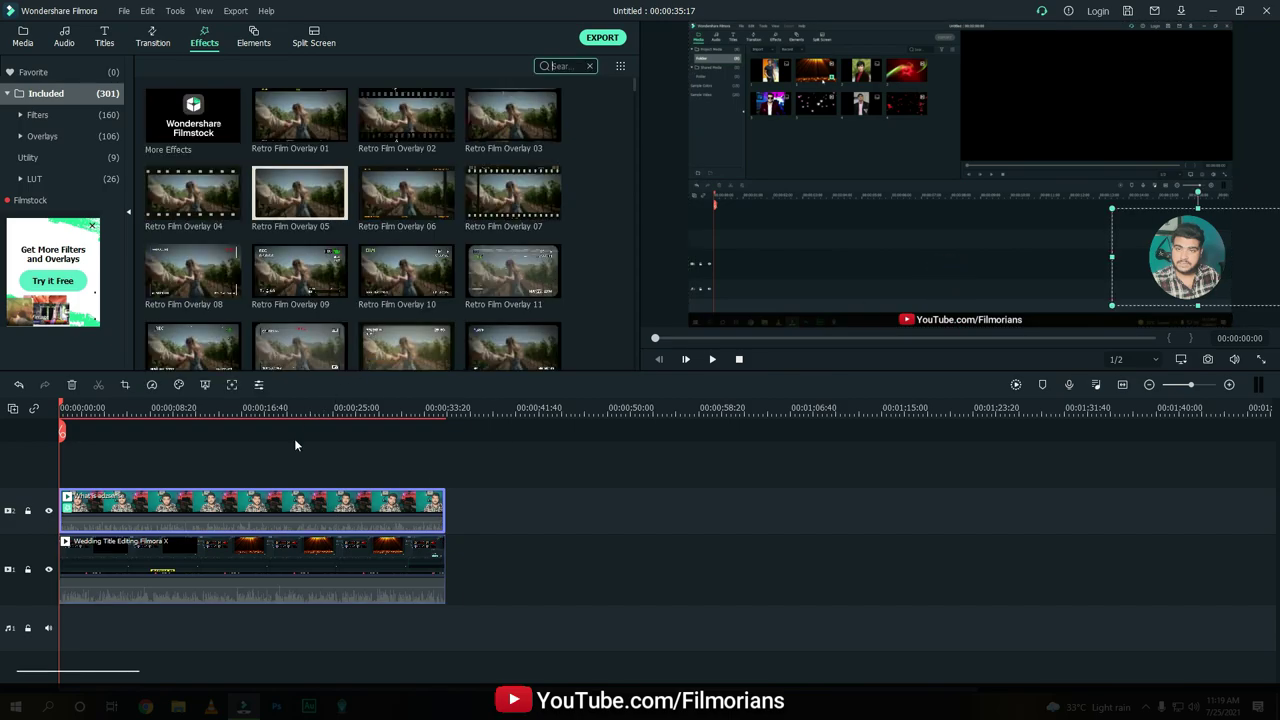
Enable Drop Shadow on the facecam clip and set its distance to 2
{"action": "double_click", "coordinate": [241, 507]}
{"action": "scroll", "coordinate": [91, 233], "scroll_direction": "up", "scroll_amount": 3}
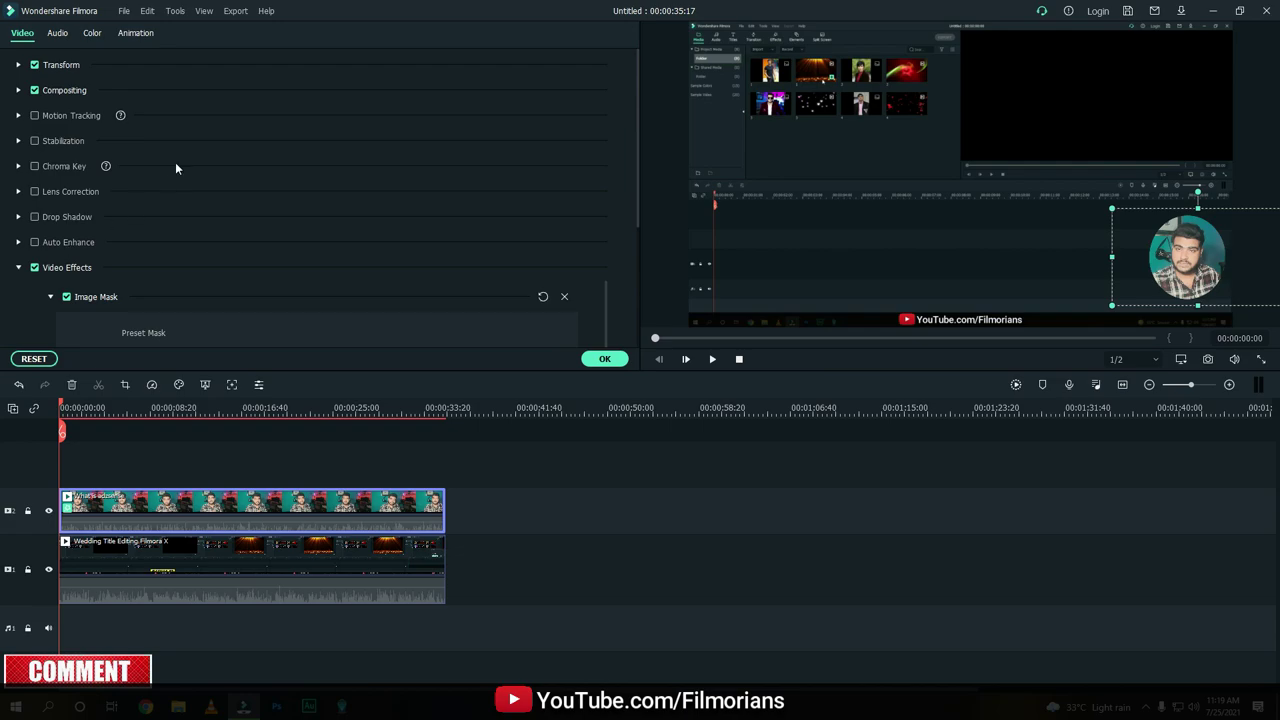
{"action": "left_click", "coordinate": [35, 217]}
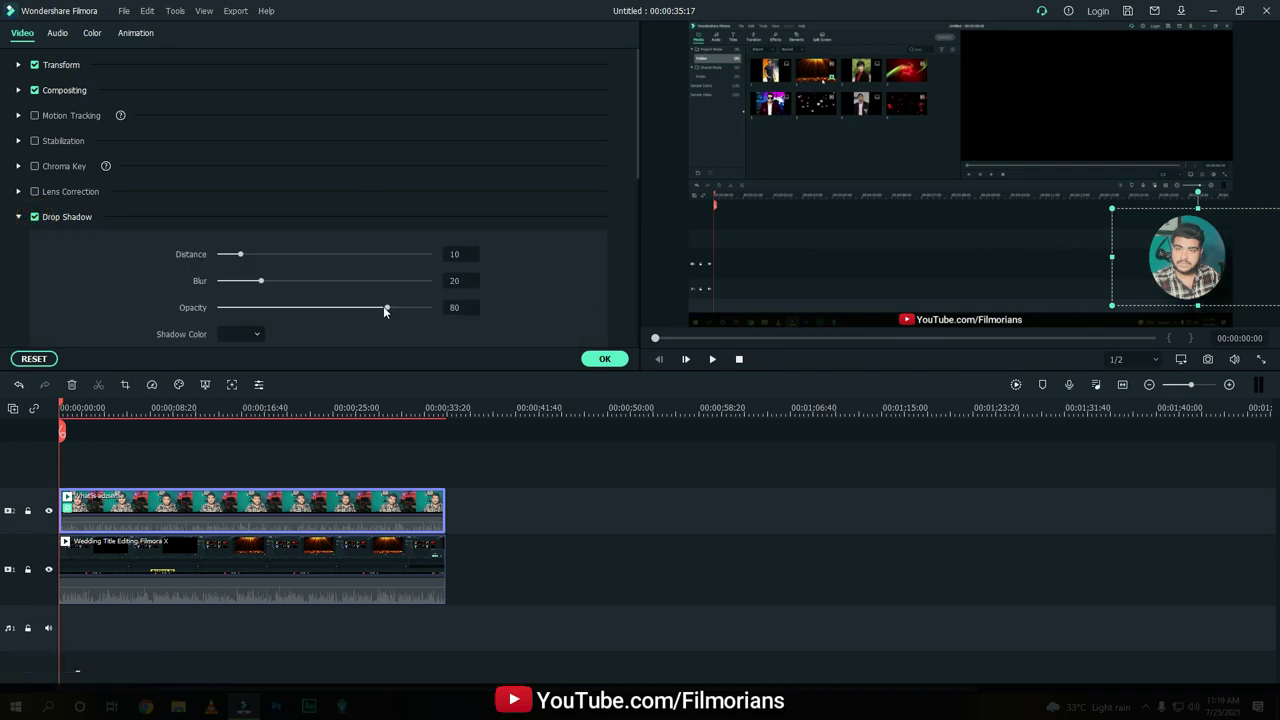
{"action": "left_click_drag", "start_coordinate": [241, 257], "coordinate": [237, 258]}
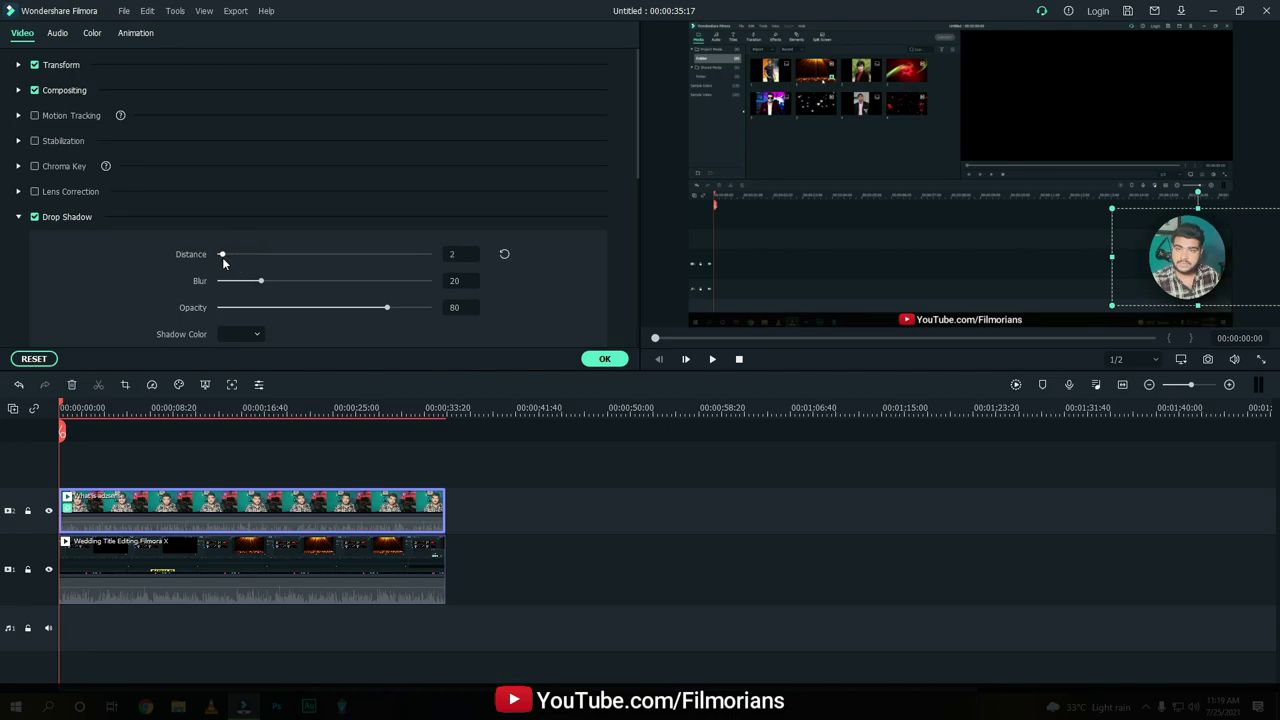
{"action": "left_click", "coordinate": [469, 256]}
{"action": "type", "text": "2"}
{"action": "key", "text": "Return"}
{"action": "left_click", "coordinate": [604, 359]}
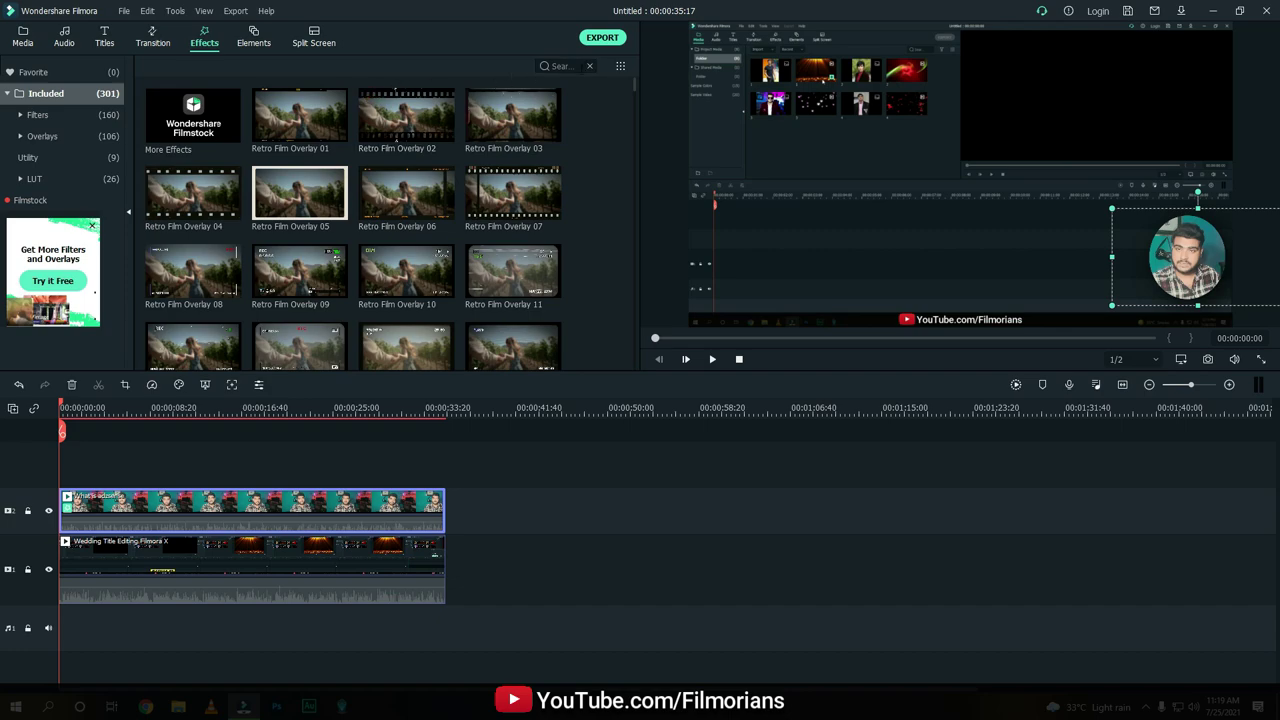
Search the effects for "bor" and apply the Border effect to the facecam clip
{"action": "left_click", "coordinate": [560, 66]}
{"action": "type", "text": "bor"}
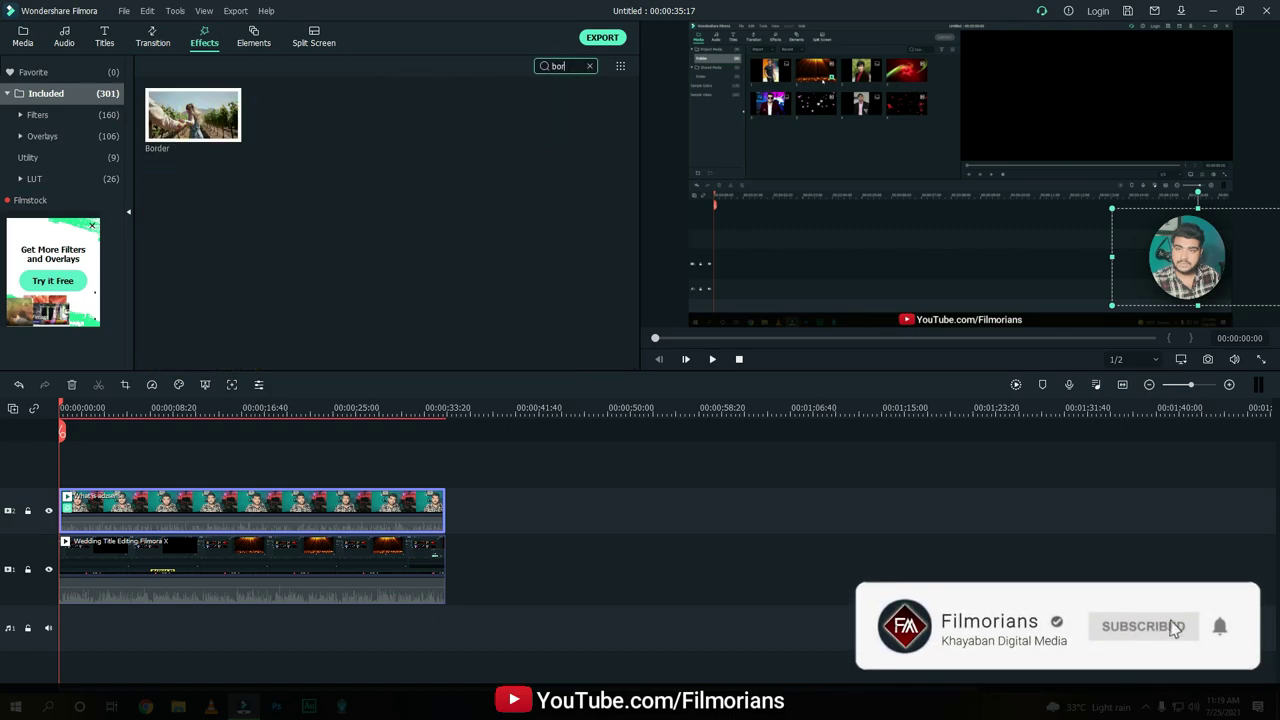
{"action": "left_click_drag", "start_coordinate": [175, 130], "coordinate": [126, 500]}
Set the size of the facecam clip's Border effect to 1
{"action": "double_click", "coordinate": [217, 503]}
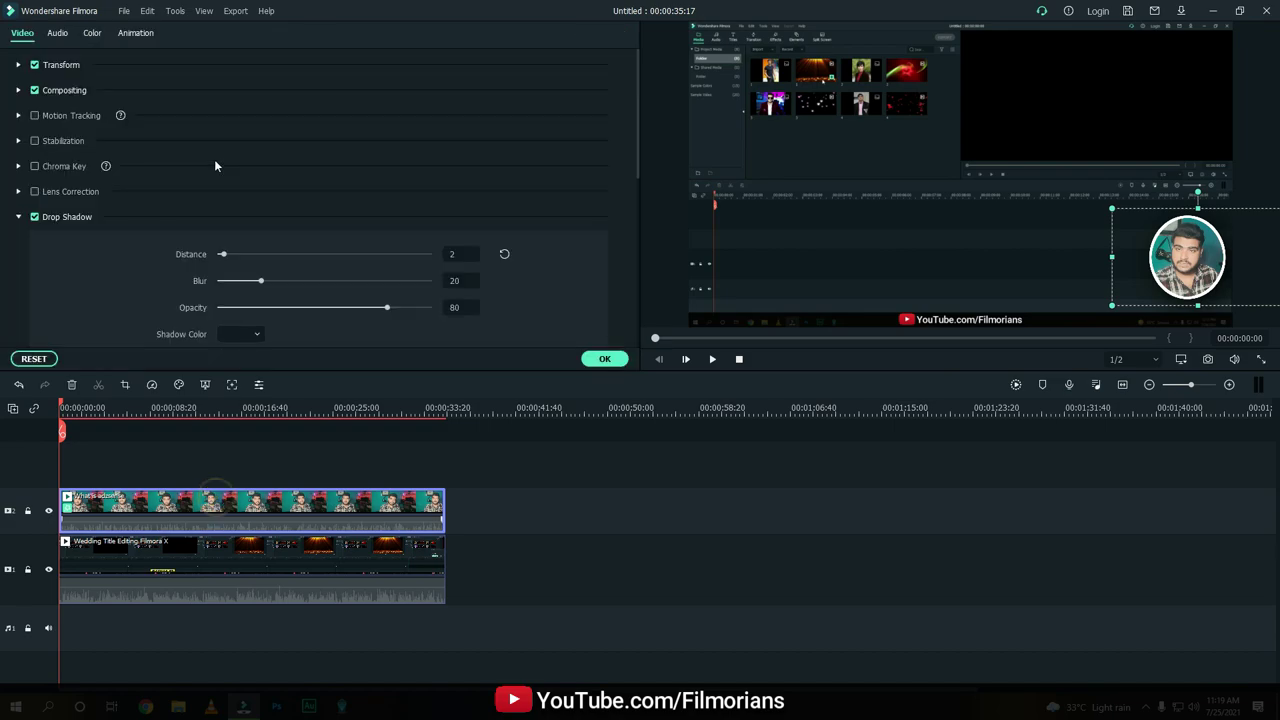
{"action": "scroll", "coordinate": [207, 250], "scroll_direction": "down", "scroll_amount": 5}
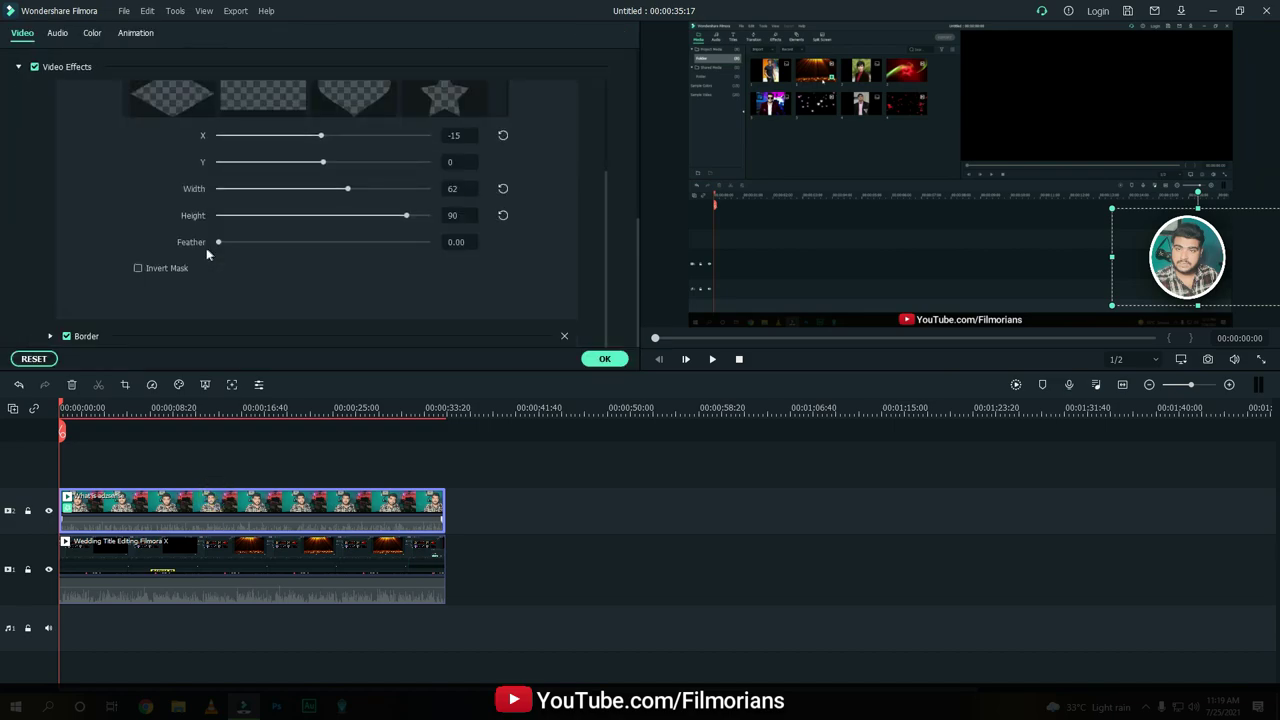
{"action": "left_click", "coordinate": [50, 336]}
{"action": "scroll", "coordinate": [180, 330], "scroll_direction": "down", "scroll_amount": 2}
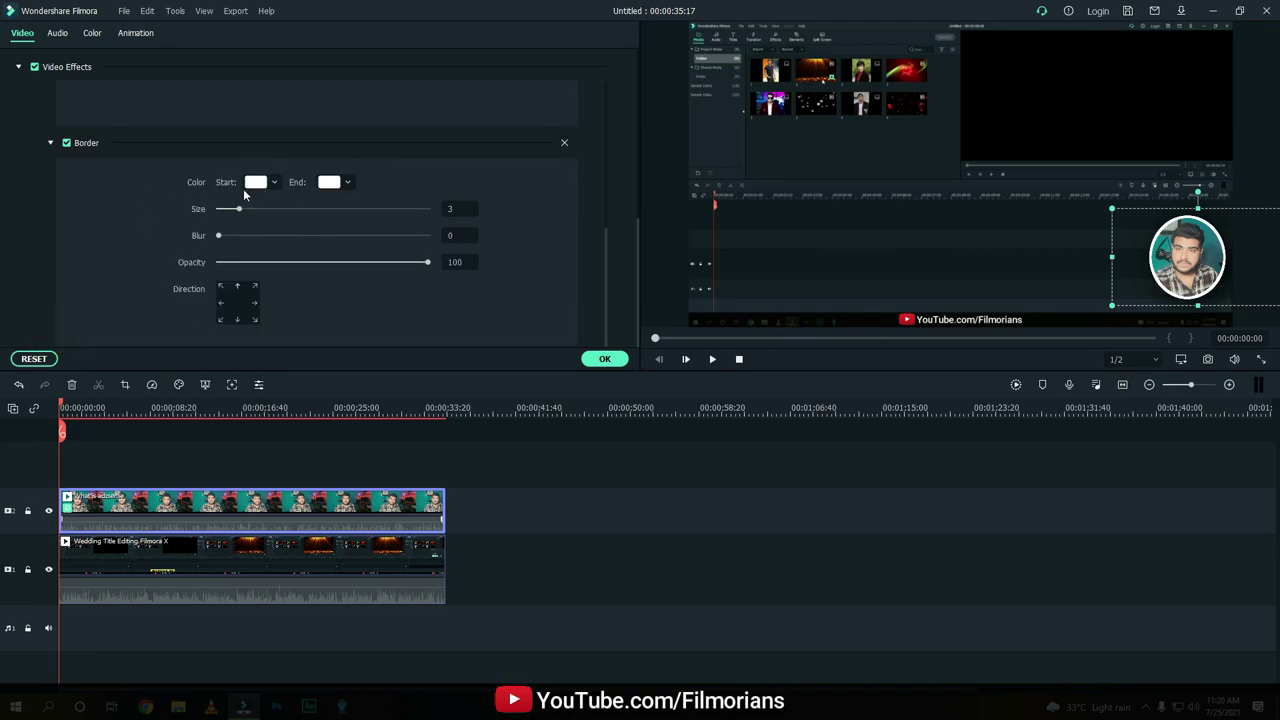
{"action": "mouse_move", "coordinate": [239, 210]}
{"action": "left_mouse_down"}
{"action": "mouse_move", "coordinate": [259, 208]}
{"action": "mouse_move", "coordinate": [233, 224]}
{"action": "left_mouse_up"}
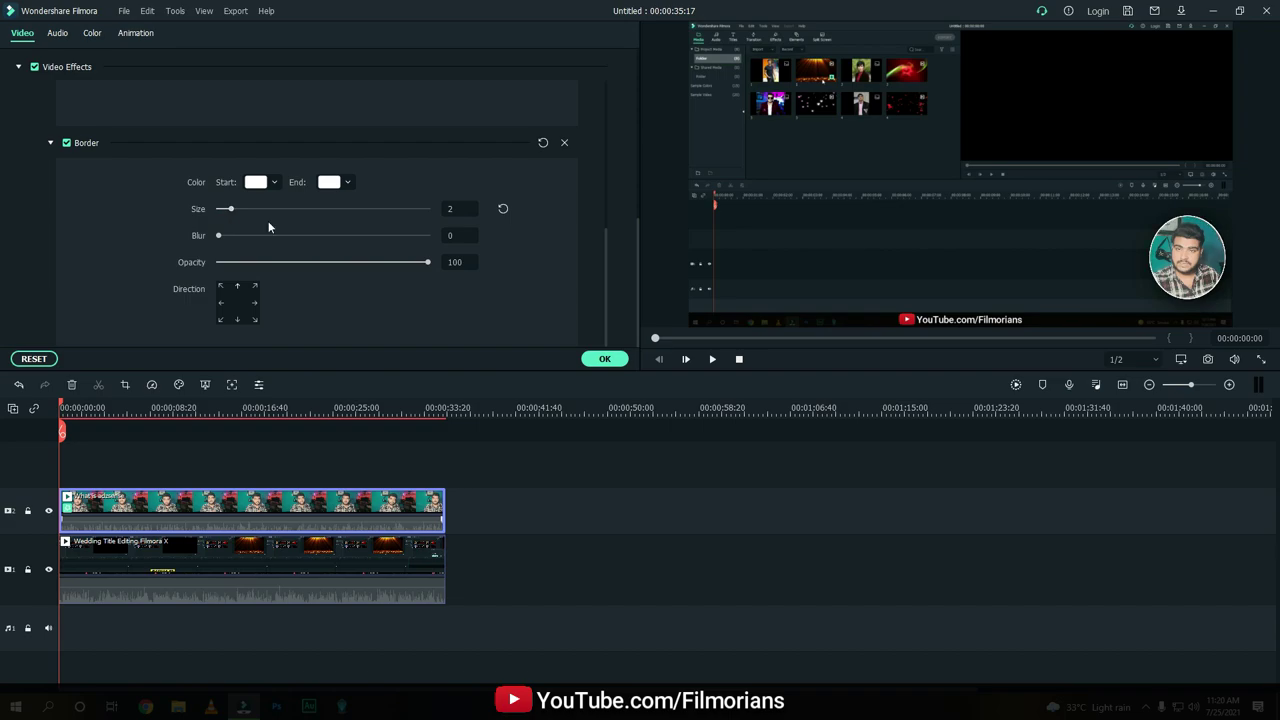
{"action": "left_click", "coordinate": [455, 209]}
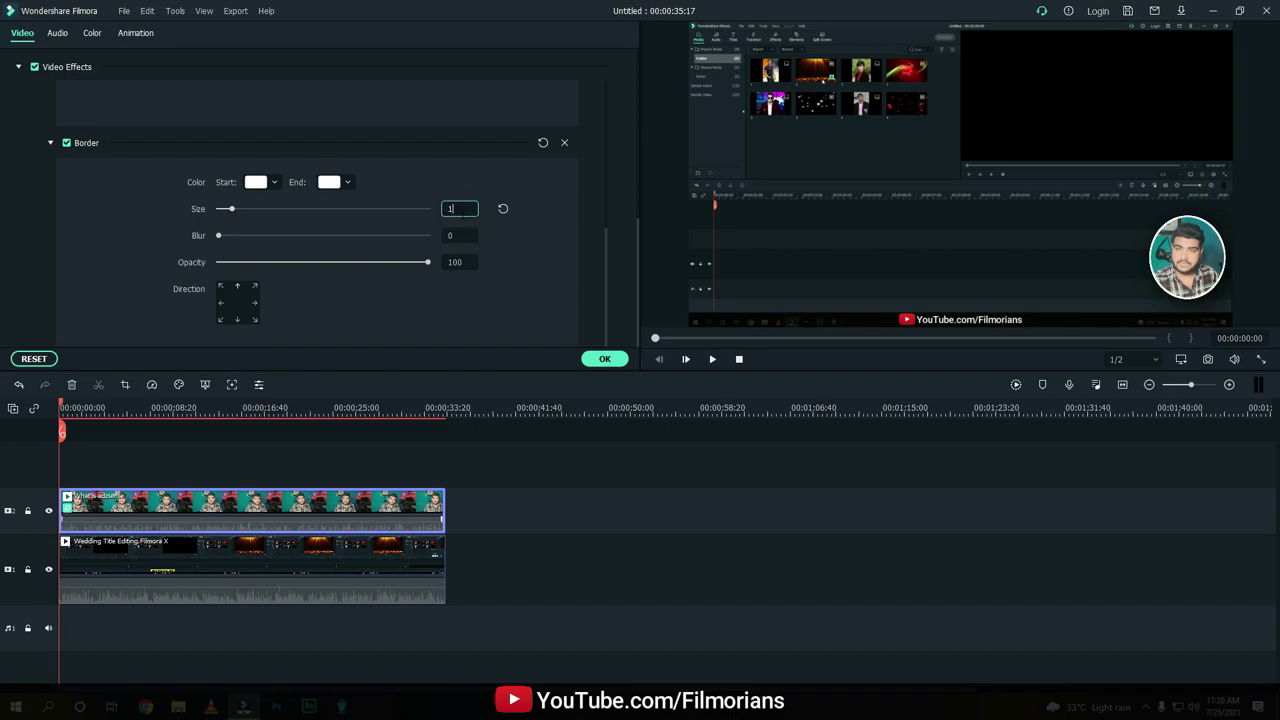
{"action": "type", "text": "1"}
{"action": "key", "text": "Return"}
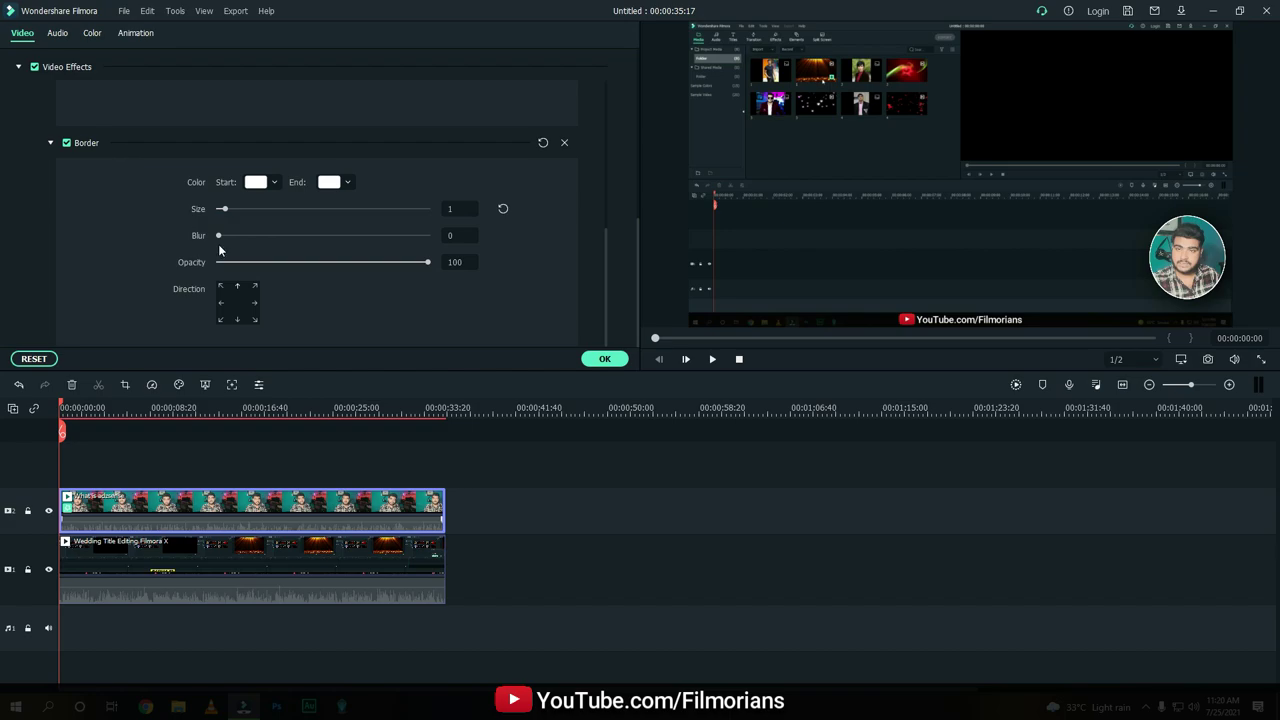
{"action": "left_click", "coordinate": [601, 359]}
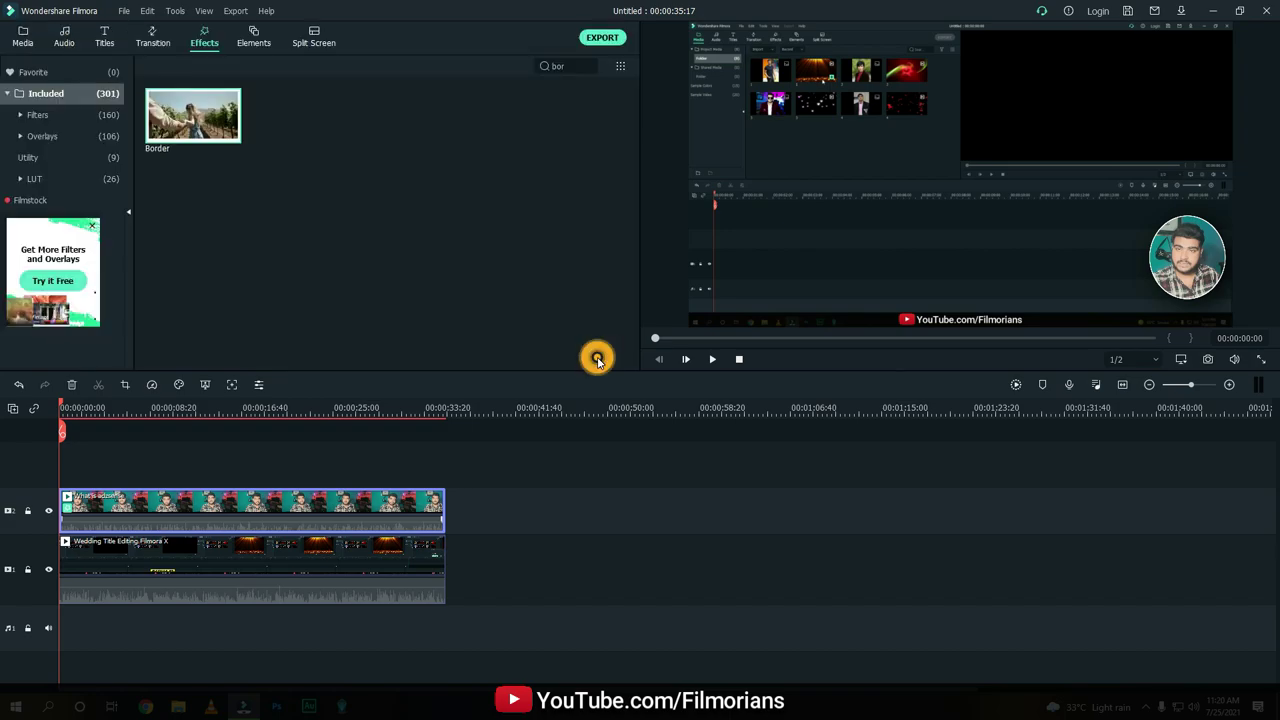